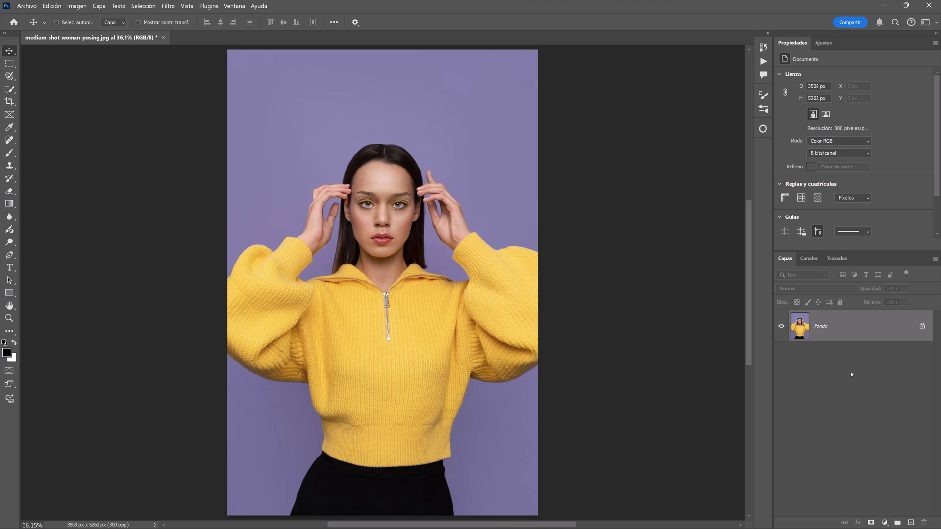
Crop the portrait to a 5:7 ratio, framing it at 3508 × 4911 px.
click(9, 102)
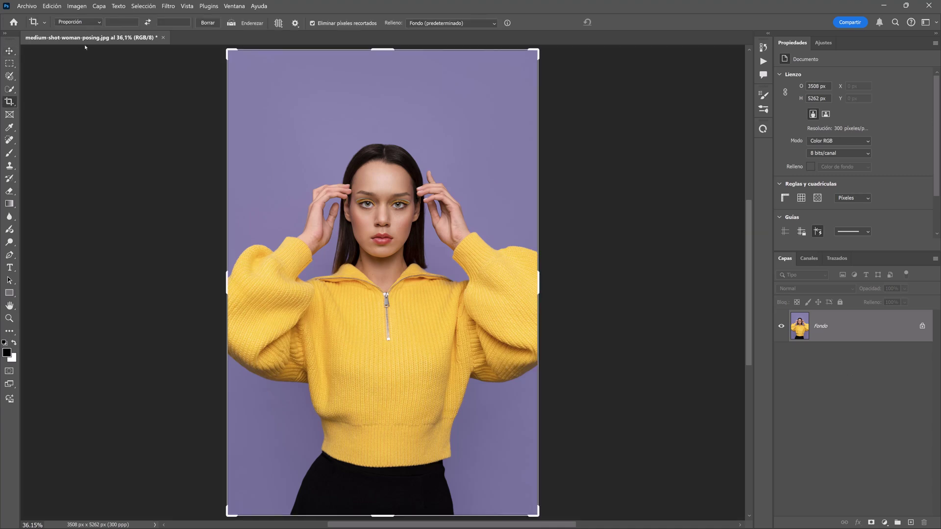
click(87, 24)
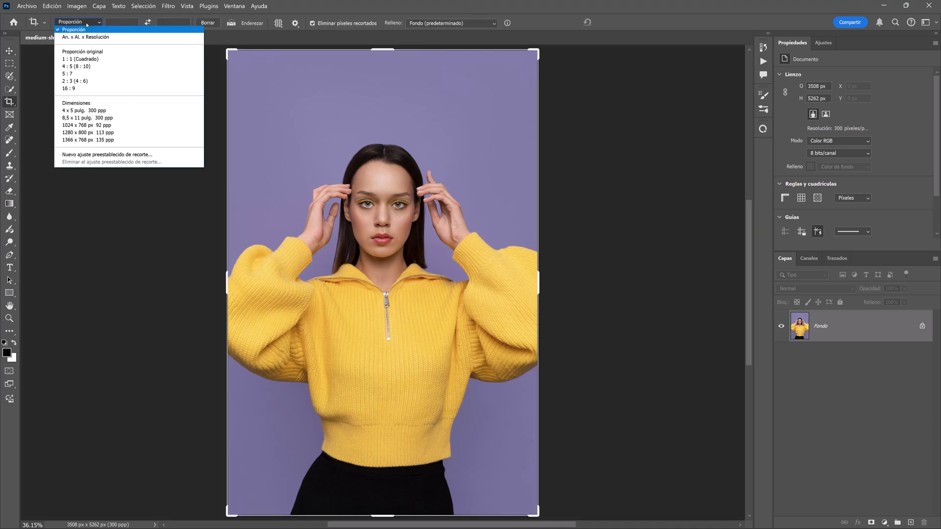
click(96, 73)
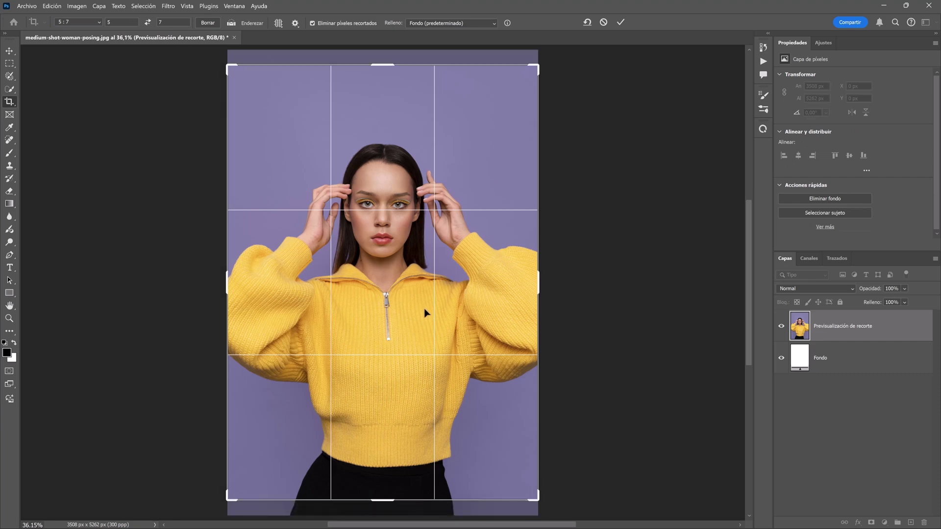
drag(425, 307, 425, 302)
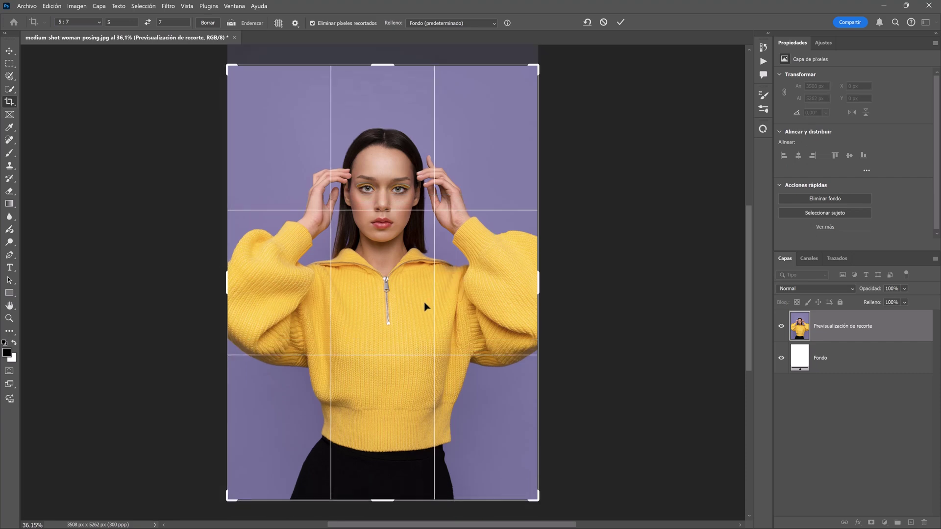
click(620, 22)
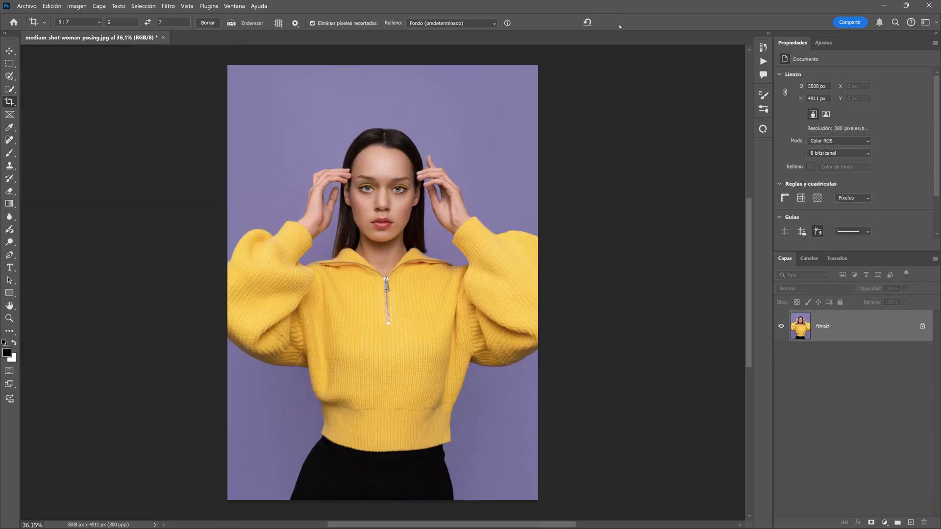
key(v)
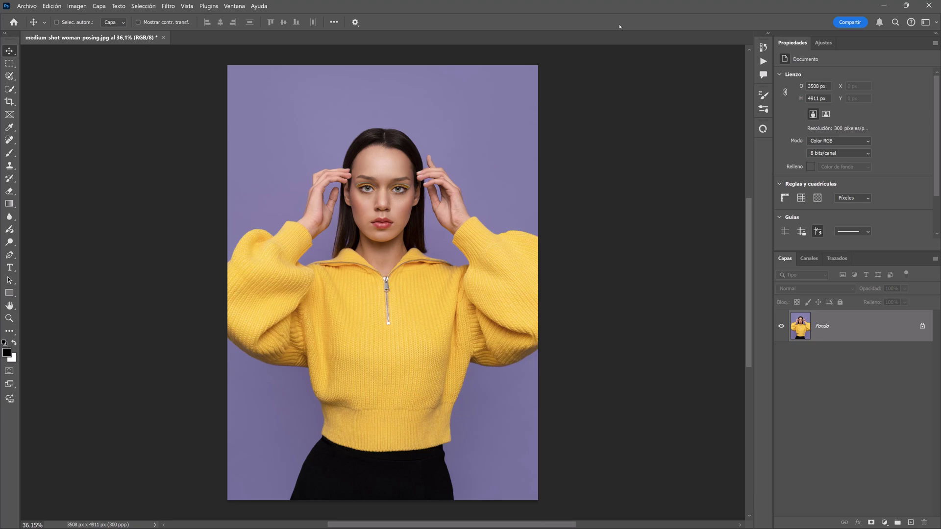
Resize the image to 3000 px wide (3000 × 4200 at 300 ppi) and fit it on screen.
click(77, 6)
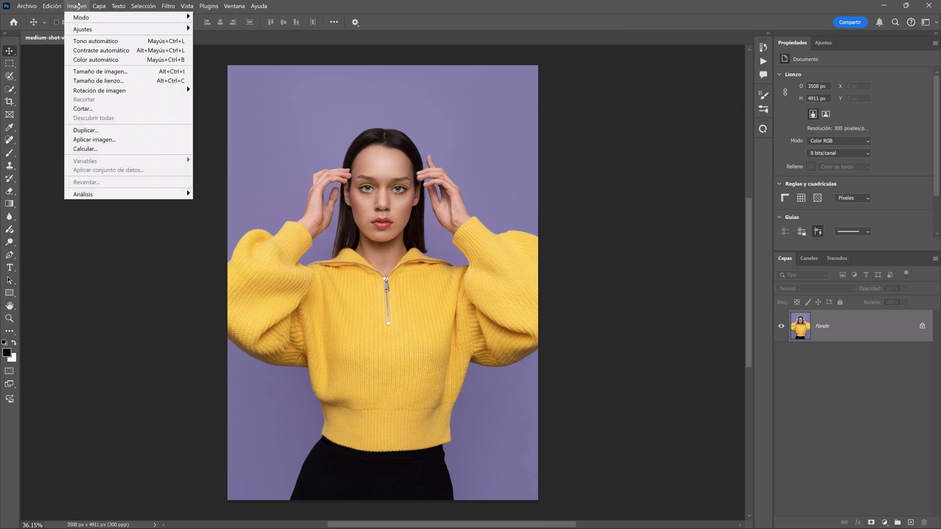
click(137, 73)
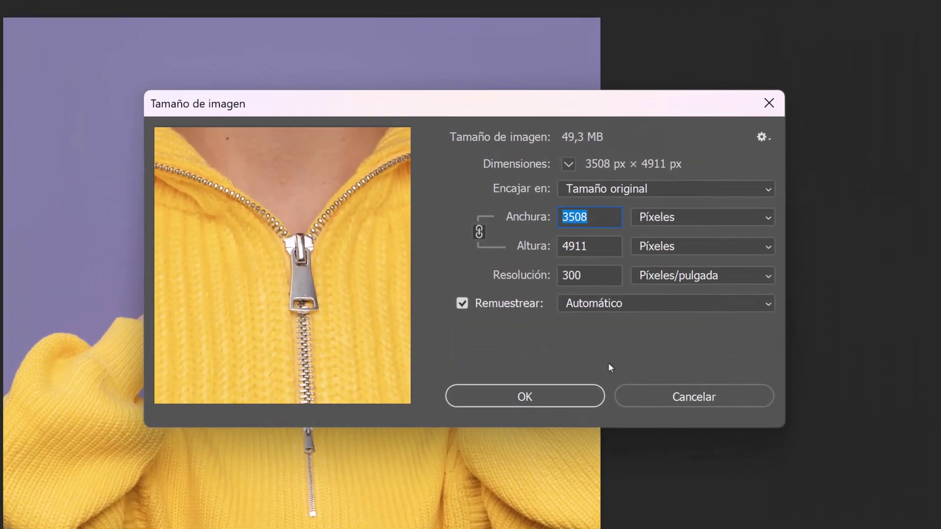
text(3000)
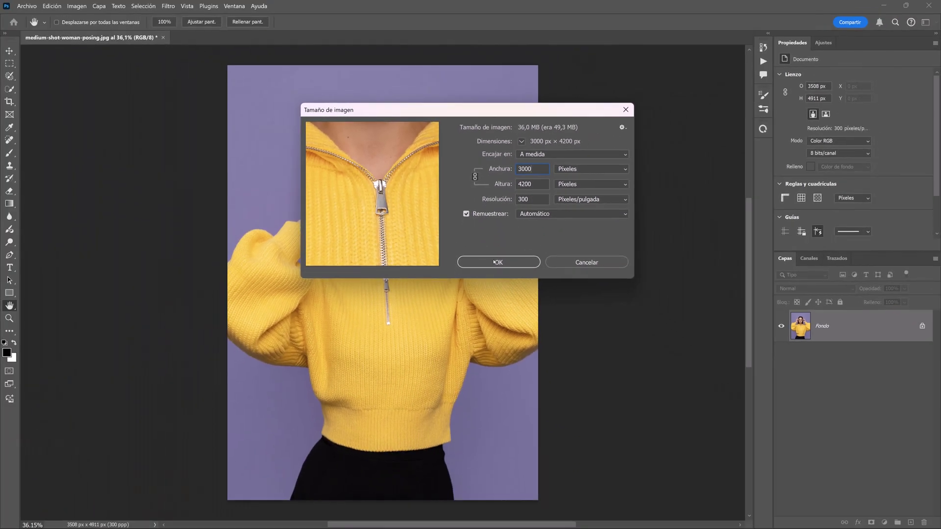
click(494, 263)
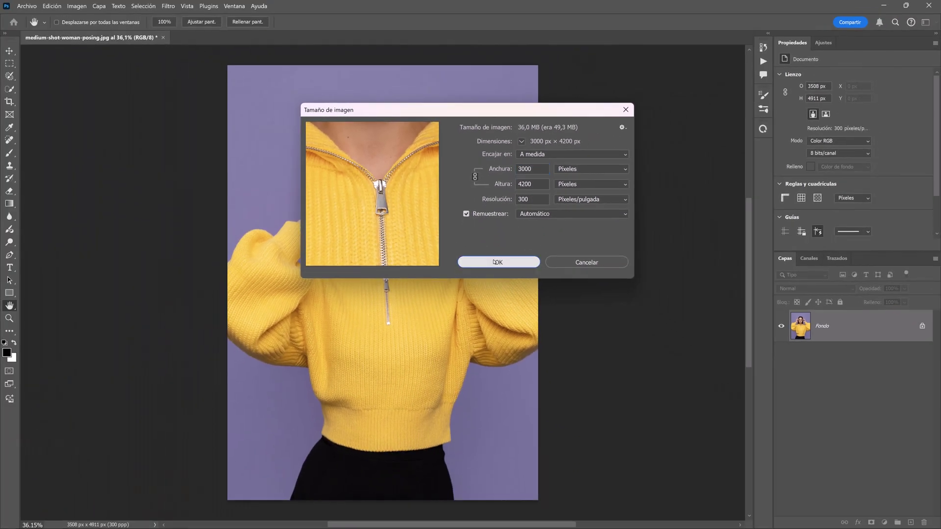
key(ctrl+0)
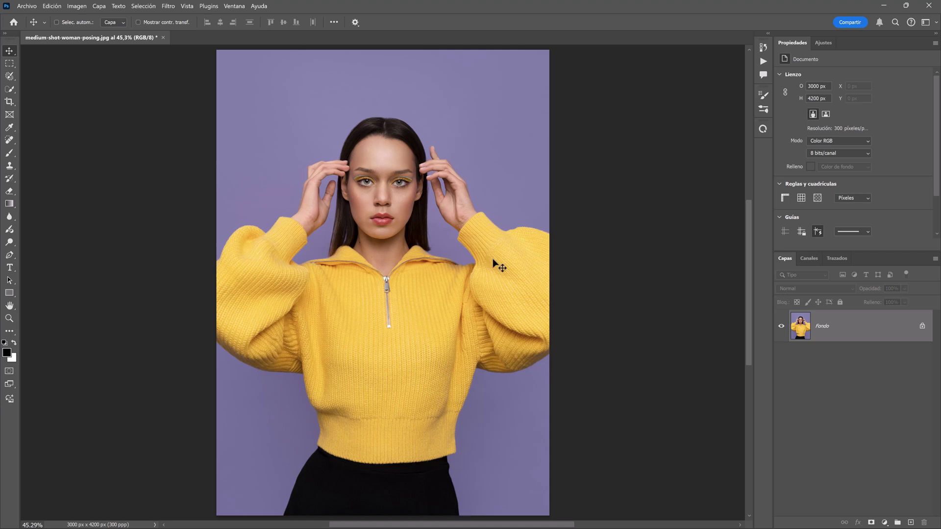
Start the pen path along the trousers' left edge and the sweater hem.
click(141, 7)
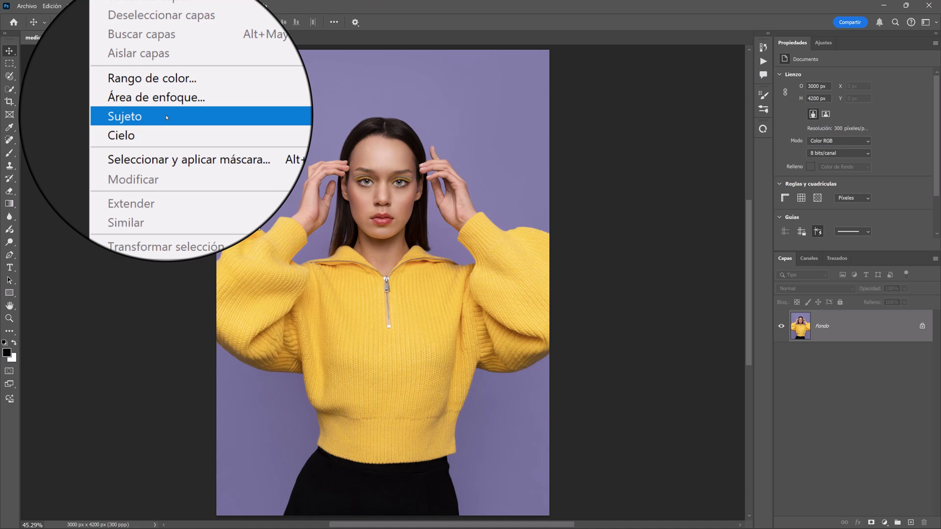
click(302, 173)
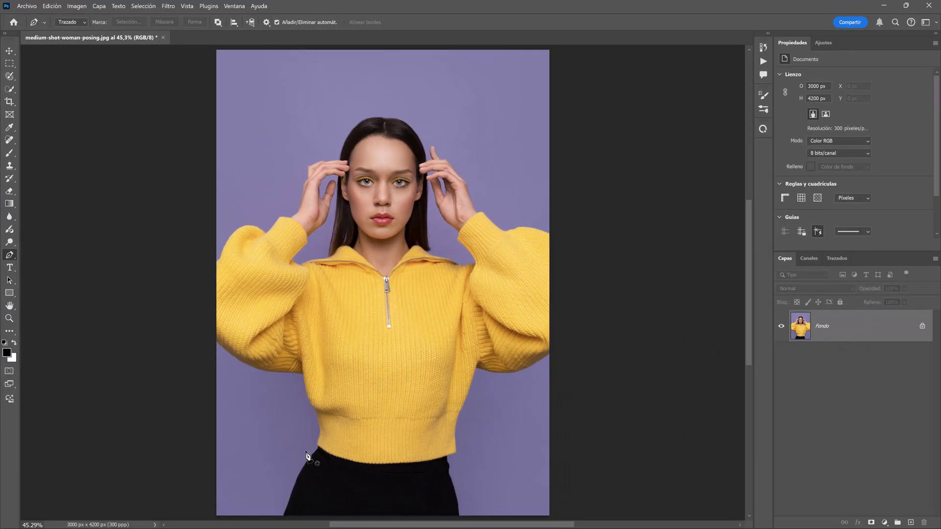
scroll(307, 450, up, 3)
scroll(343, 212, down, 5)
scroll(344, 213, up, 1)
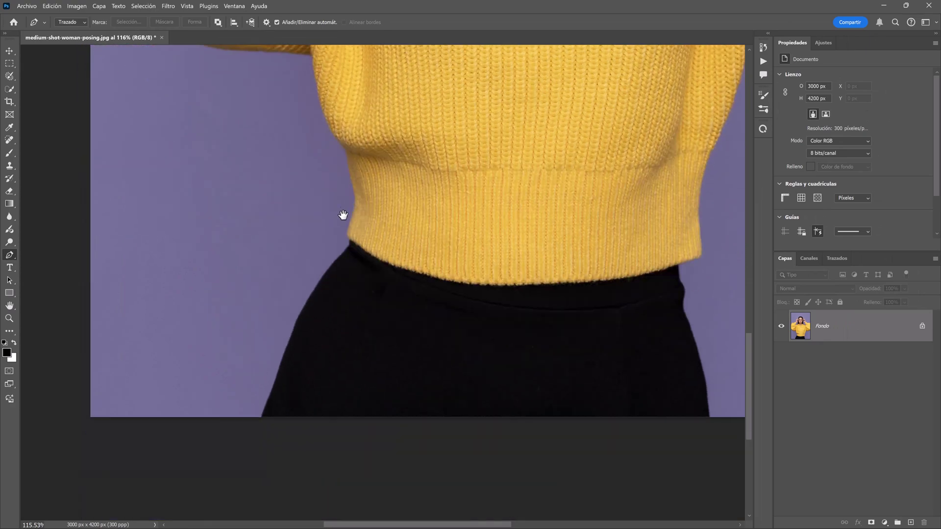
click(267, 389)
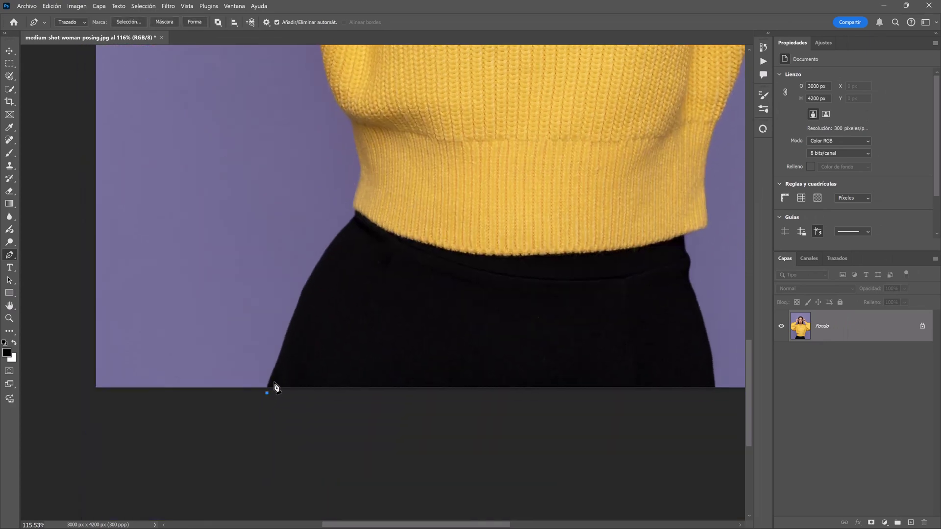
click(302, 294)
click(327, 251)
click(356, 216)
scroll(403, 332, up, 2)
scroll(404, 332, up, 5)
scroll(427, 343, up, 5)
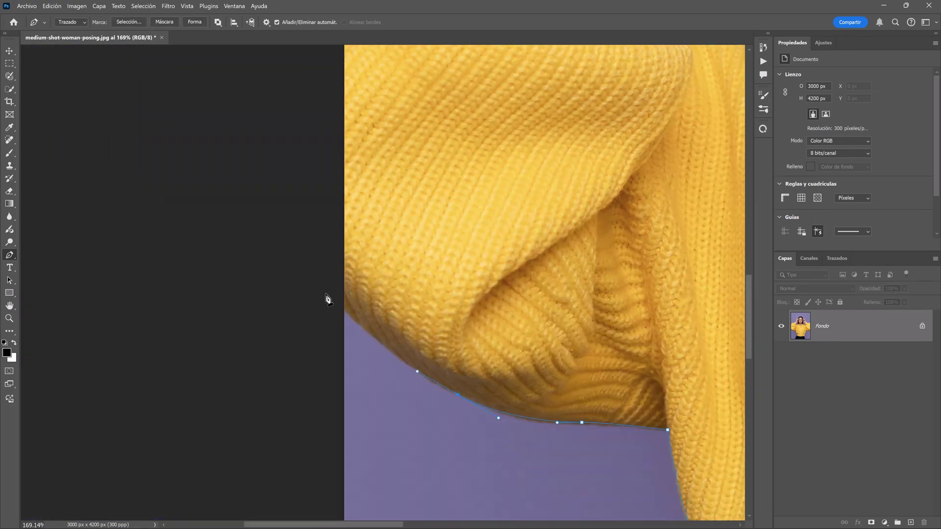
scroll(326, 298, up, 5)
Trace the raised sleeve and the left hand up toward the hairline.
click(209, 324)
click(290, 277)
click(347, 308)
click(404, 245)
scroll(456, 322, up, 3)
scroll(451, 308, up, 5)
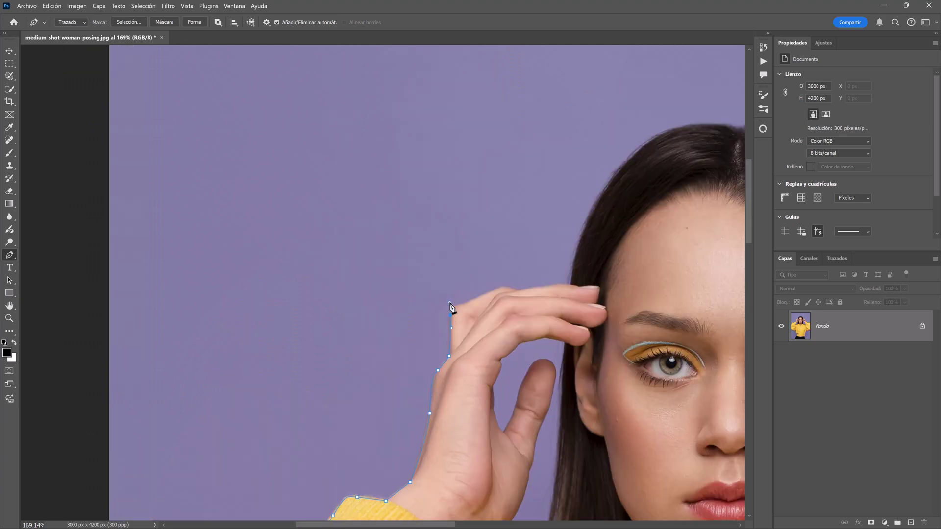
scroll(393, 315, right, 5)
click(439, 201)
Outline the top of the hair and the right hand's finger and outer edge.
click(569, 164)
scroll(676, 228, right, 5)
click(534, 211)
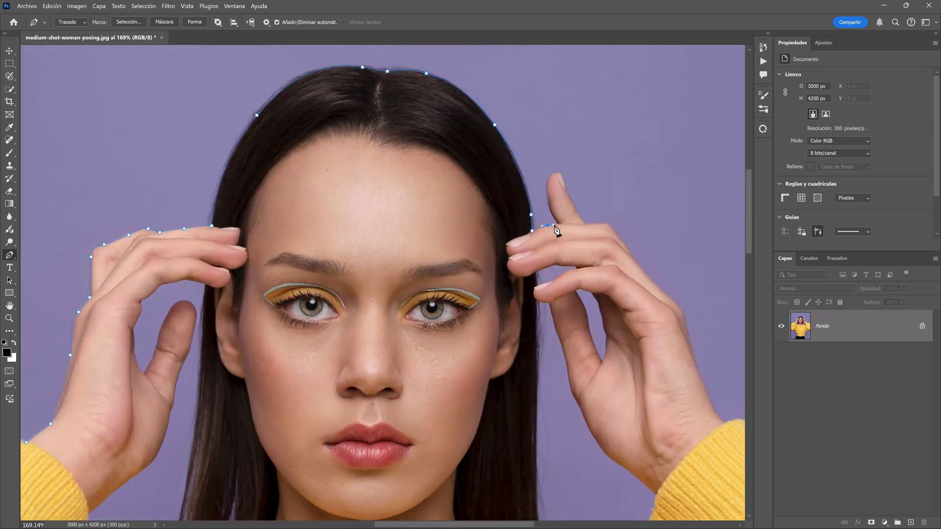
scroll(559, 225, up, 3)
click(552, 221)
click(578, 225)
scroll(539, 245, down, 3)
click(496, 245)
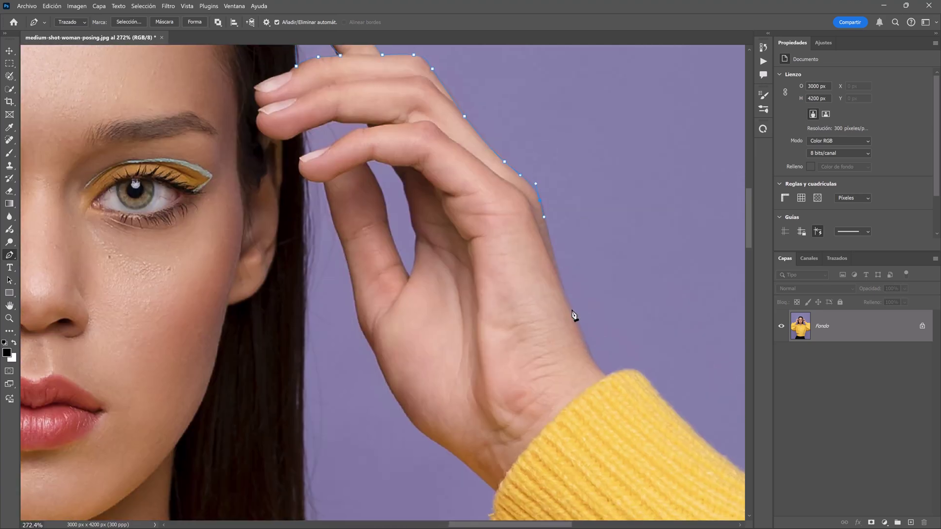
scroll(571, 315, down, 3)
scroll(481, 293, right, 3)
Carry the path down the hand and along the sleeve's lower edge near the waist.
click(401, 280)
drag(432, 290, 442, 285)
scroll(431, 313, right, 5)
scroll(431, 313, down, 5)
click(263, 388)
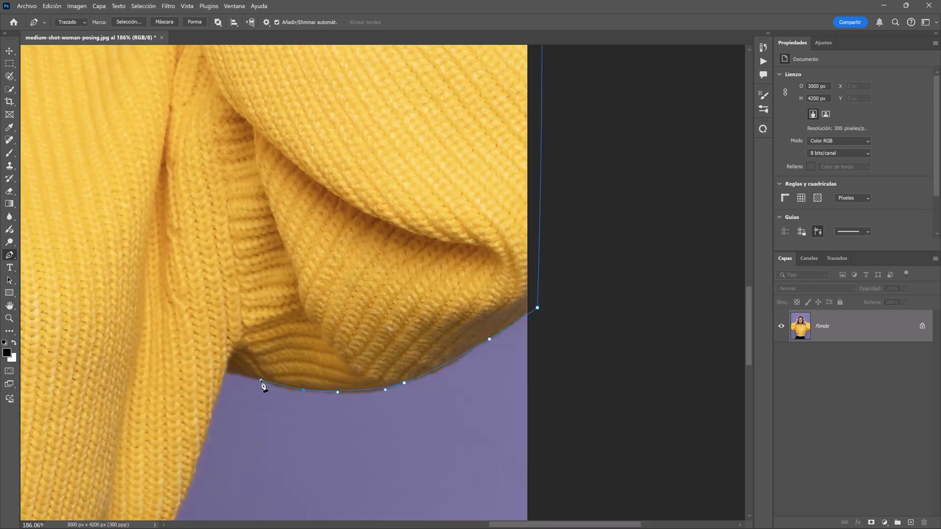
scroll(430, 301, down, 5)
scroll(431, 301, down, 2)
click(426, 249)
scroll(429, 252, down, 5)
scroll(395, 330, up, 5)
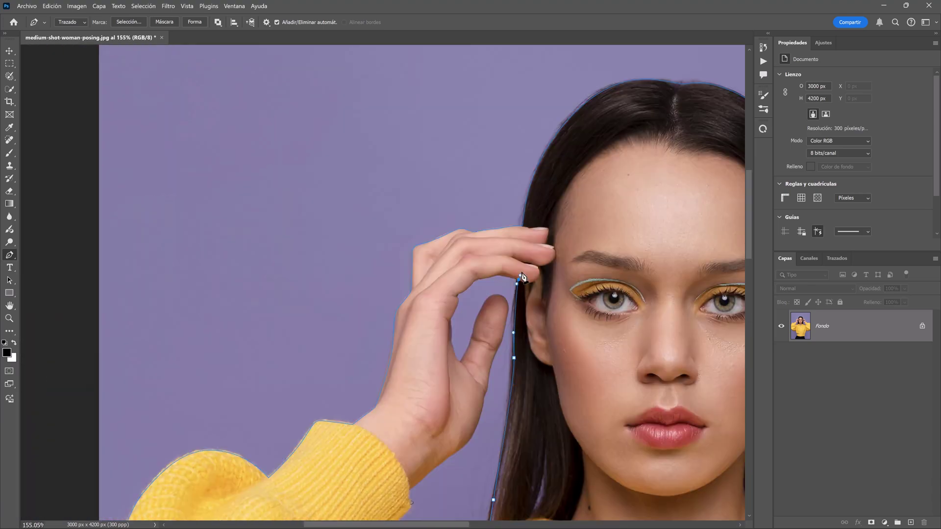
Trace the inner fingers, the gap beside the hair, and the hollow inside the left hand.
click(475, 273)
click(456, 289)
click(447, 319)
click(449, 344)
click(531, 312)
click(524, 411)
scroll(523, 410, down, 5)
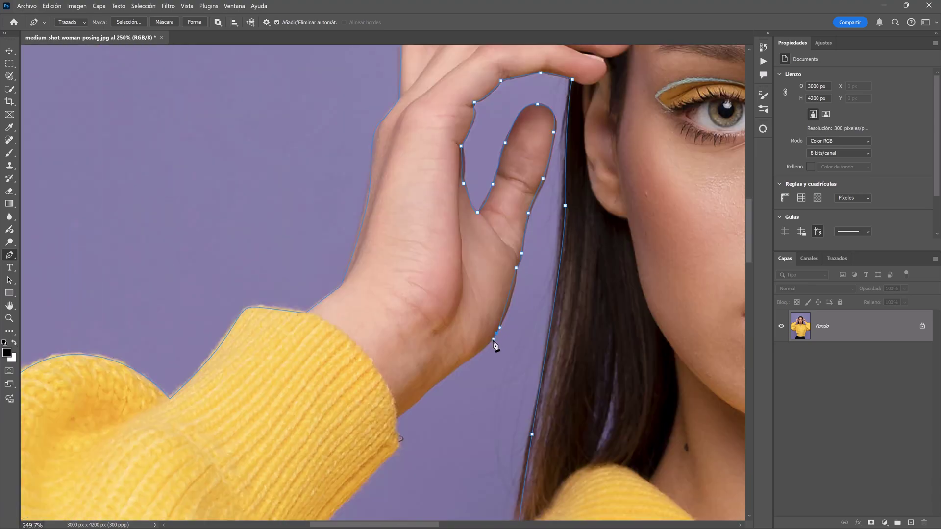
click(490, 345)
scroll(490, 345, up, 3)
Complete the path from the hair edge to the collar and along the inner finger edge.
click(366, 373)
scroll(492, 380, right, 10)
scroll(492, 380, up, 3)
scroll(539, 343, up, 5)
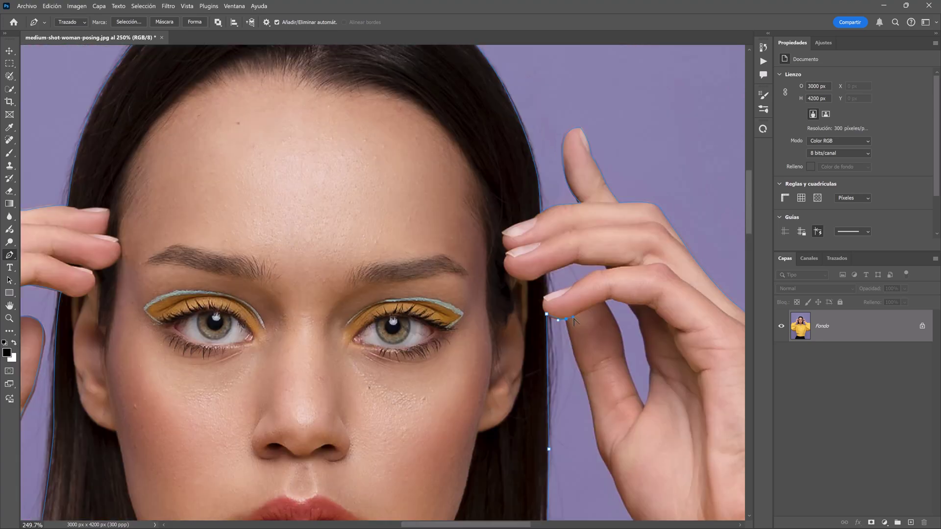
scroll(539, 343, down, 3)
scroll(603, 341, down, 3)
scroll(550, 361, down, 3)
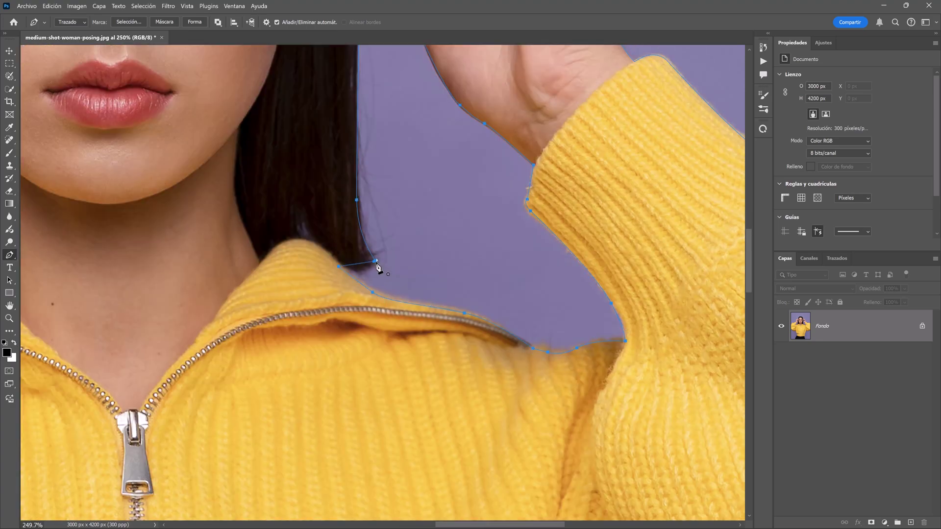
scroll(378, 267, up, 7)
click(491, 285)
click(501, 291)
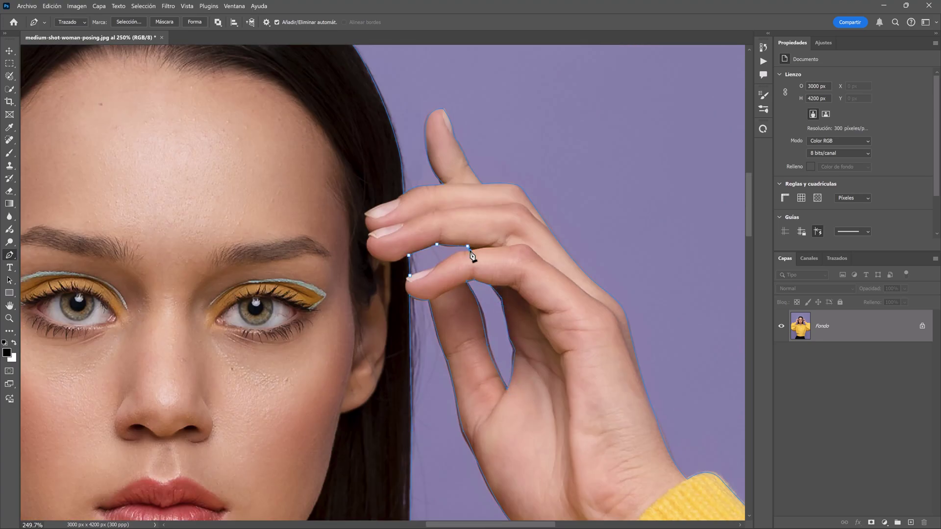
key(ctrl+0)
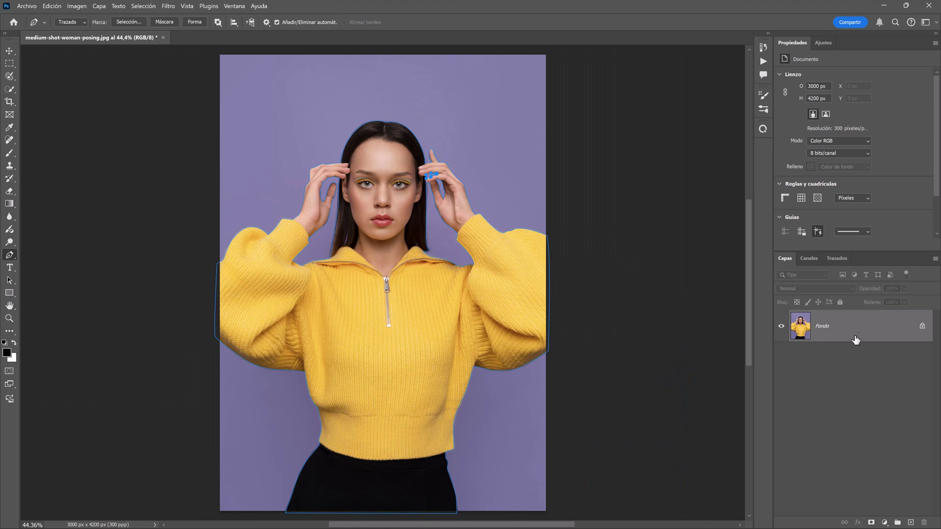
Convert the Work Path into a selection and copy the woman onto new layer Capa 1.
click(837, 263)
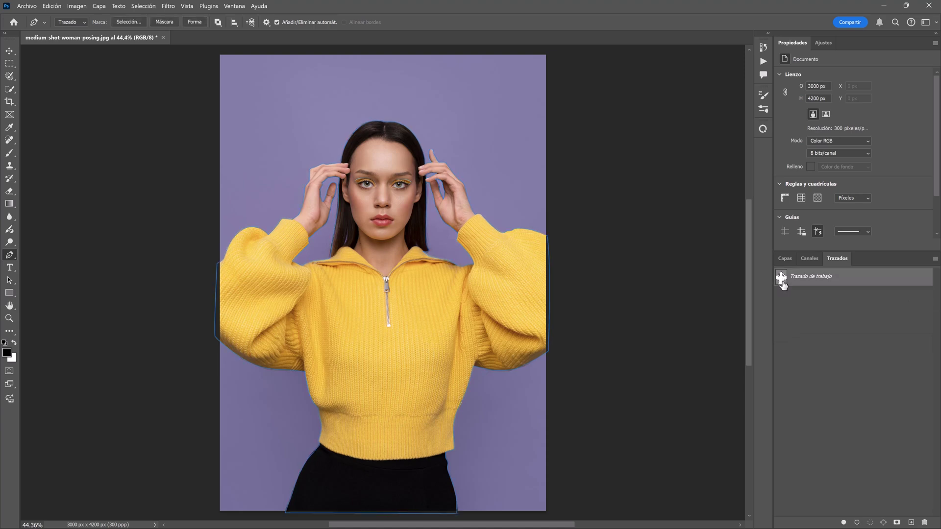
right_click(463, 303)
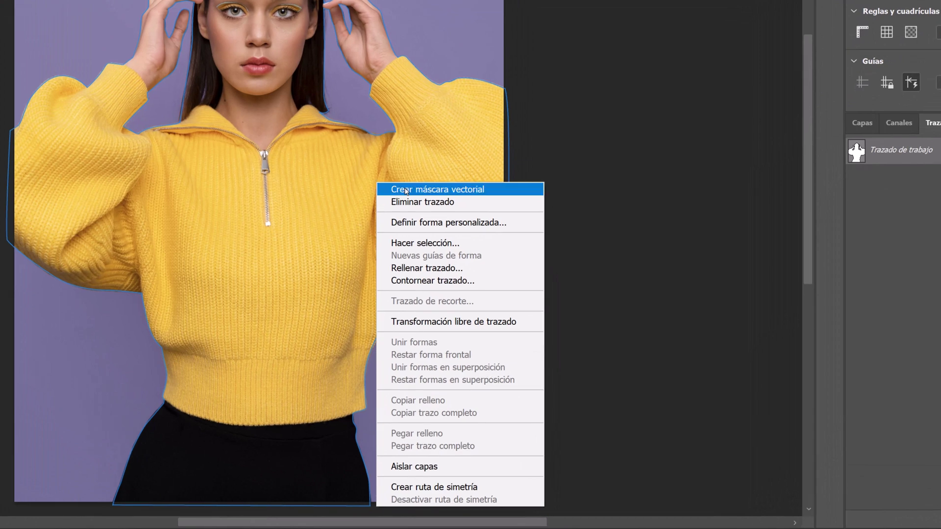
click(463, 243)
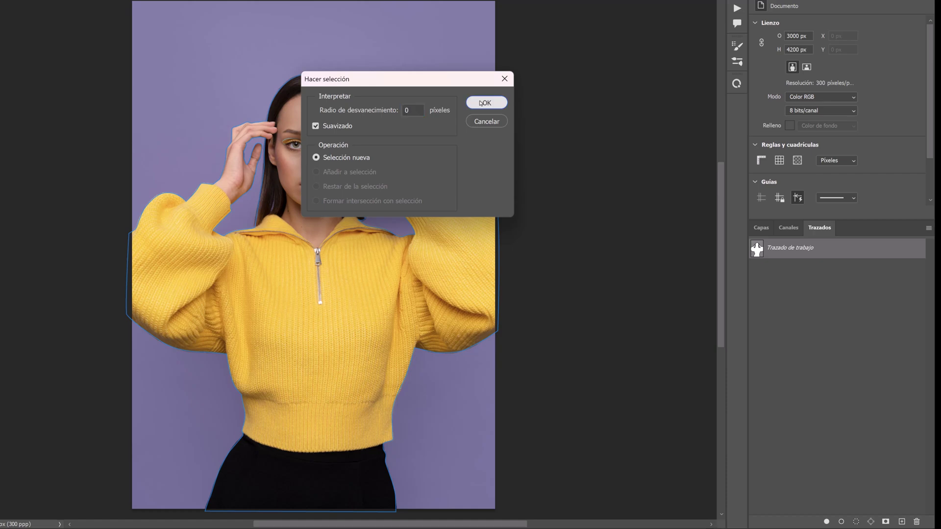
click(480, 103)
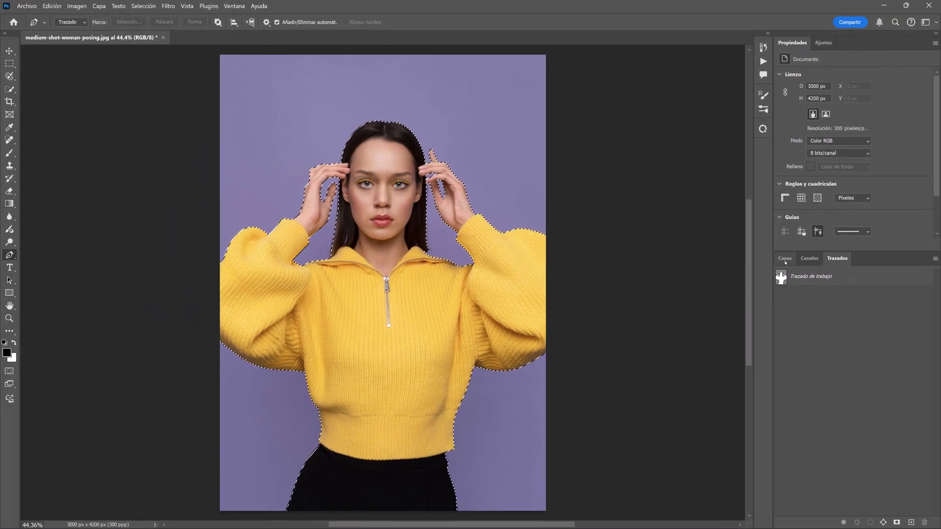
click(785, 258)
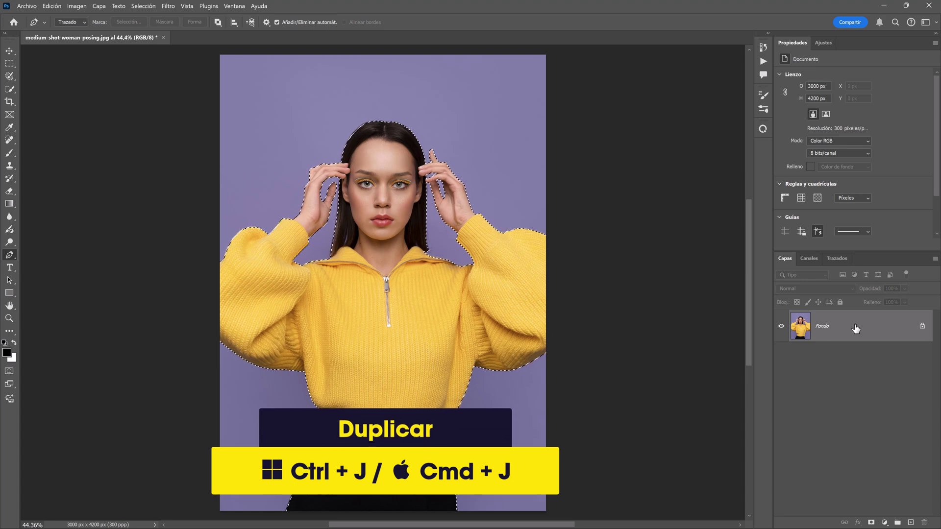
key(ctrl+j)
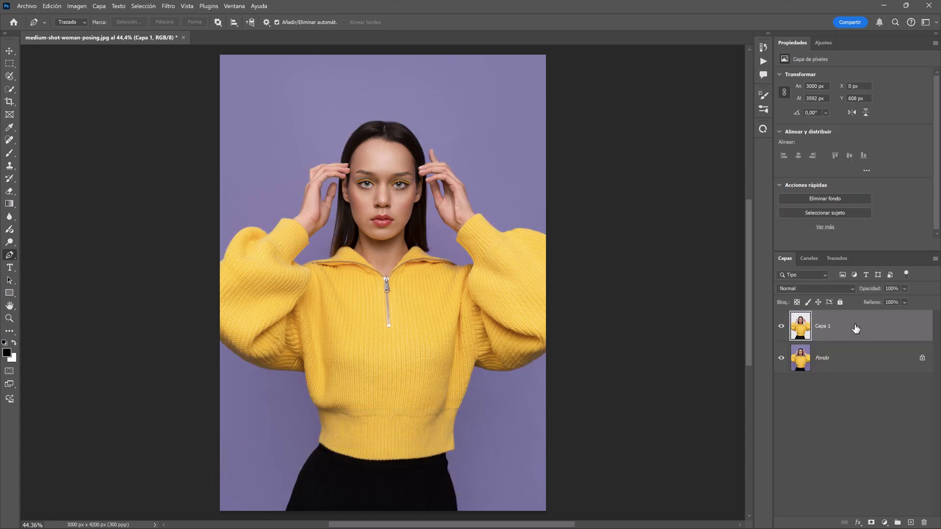
right_click(855, 327)
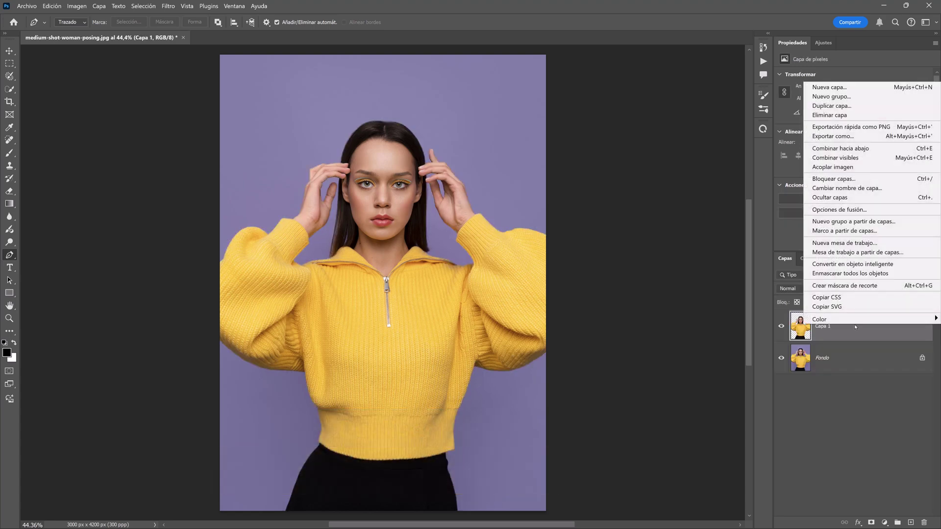
Make Capa 1 a smart object, then select the Fondo layer.
click(852, 265)
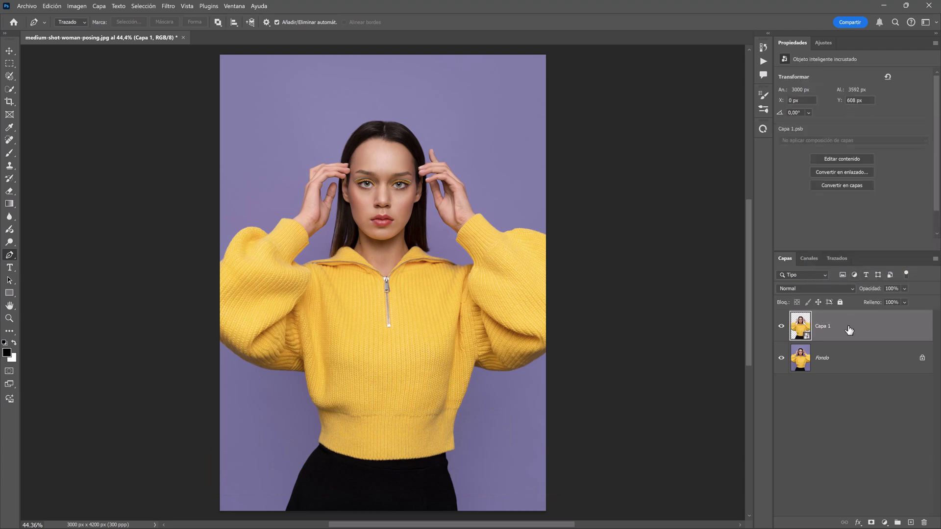
key(v)
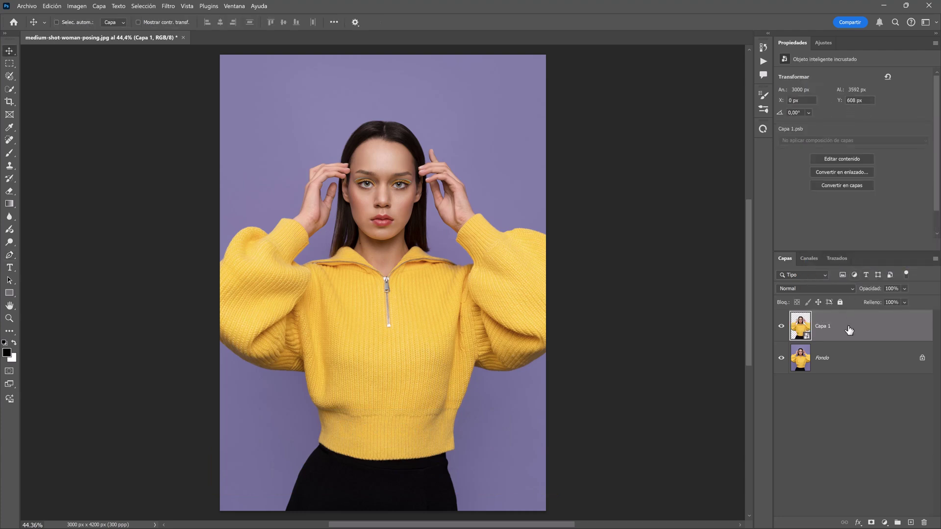
click(852, 358)
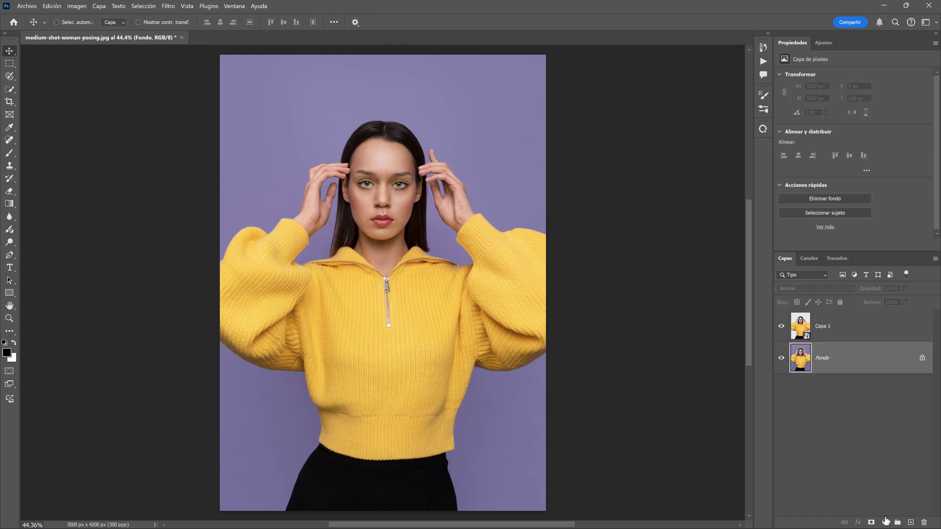
Add a magenta (fc74e4) Solid Color fill layer above the Fondo background.
click(885, 521)
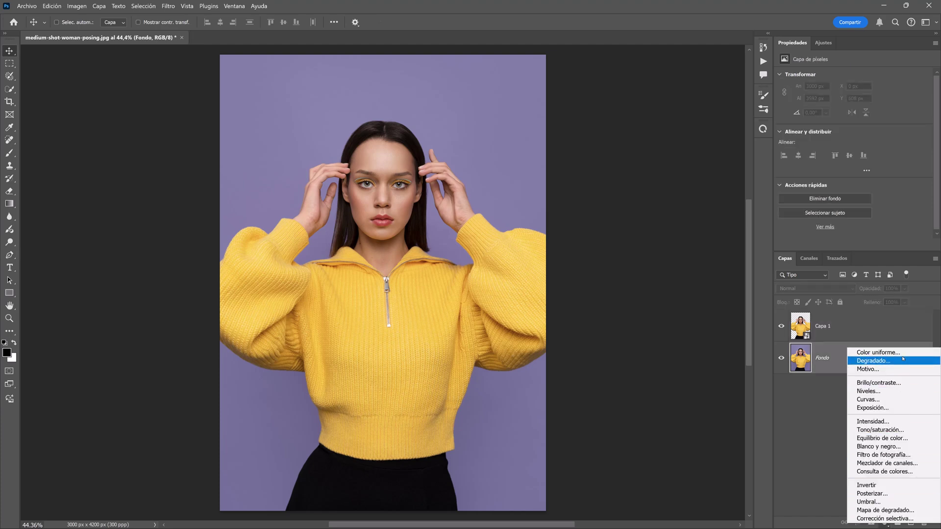
click(878, 352)
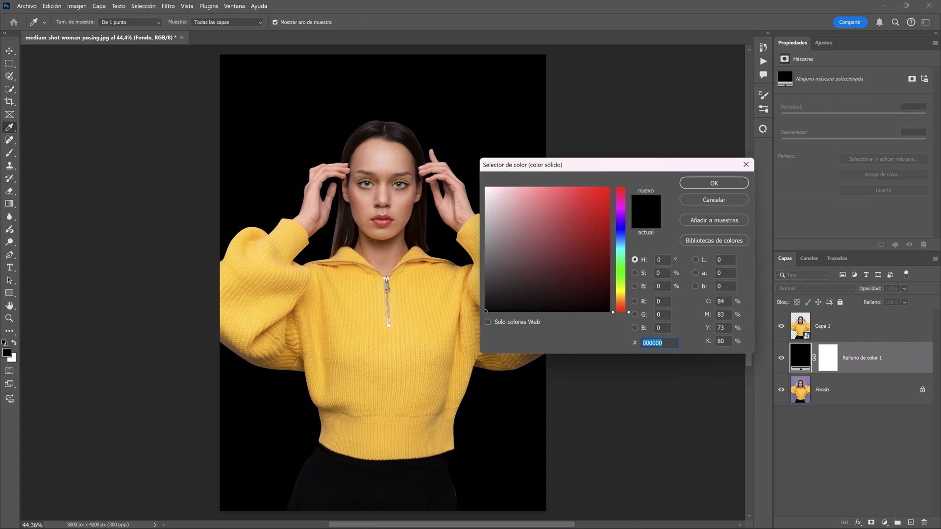
drag(621, 226, 622, 206)
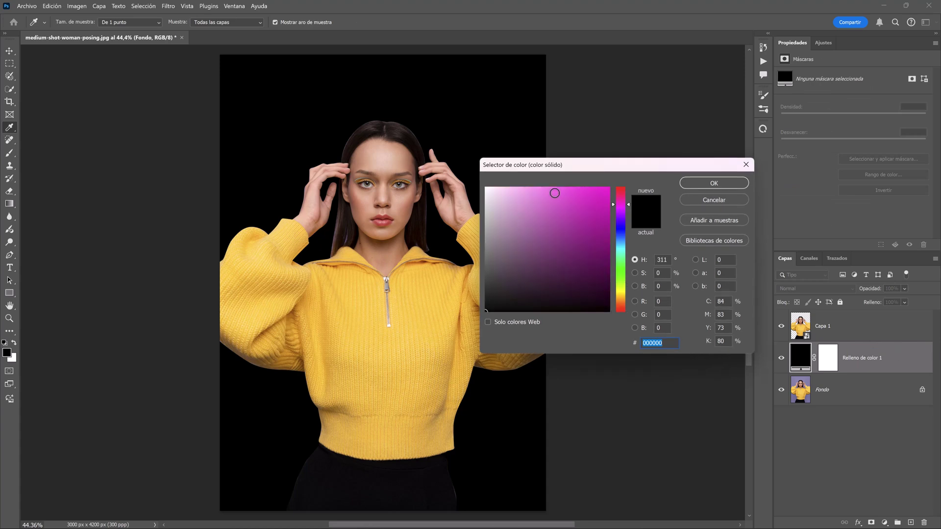
drag(555, 193, 553, 188)
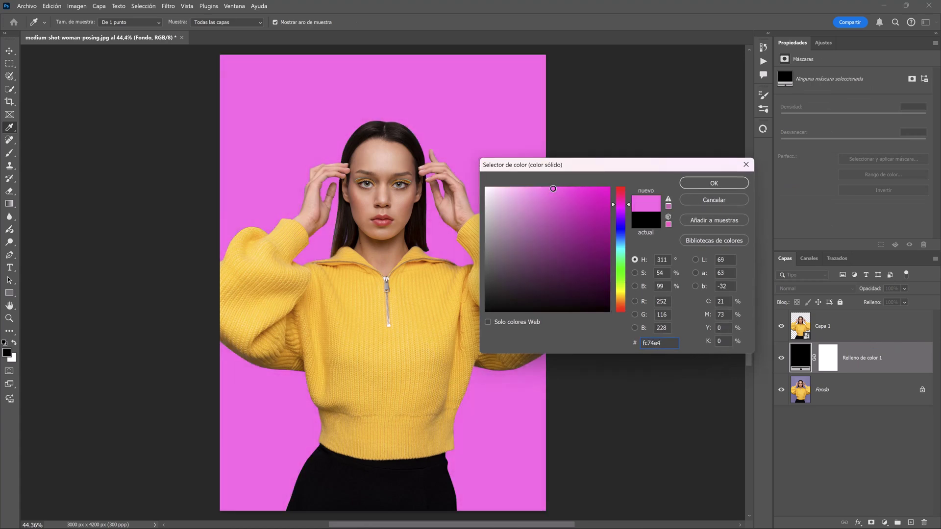
click(699, 184)
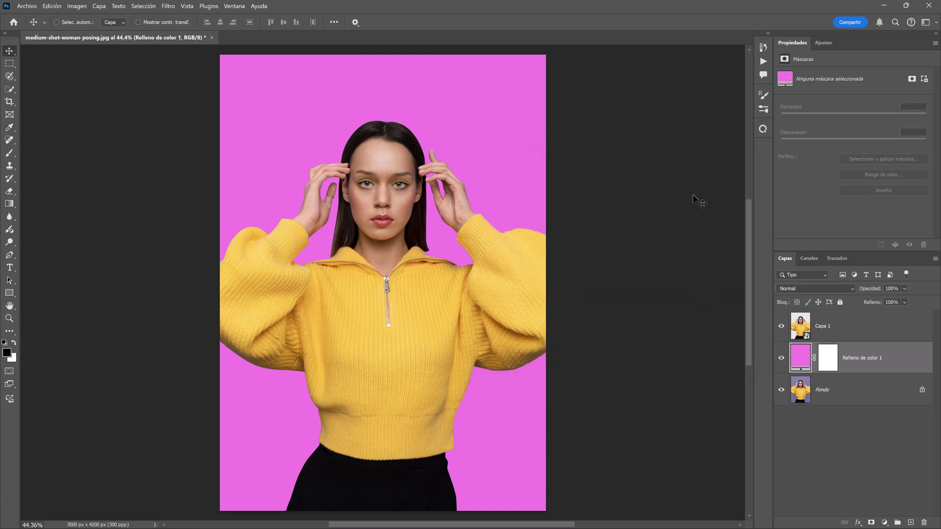
Duplicate Capa 1 as Capa 1 copia, hide the copy, and reselect Capa 1.
click(857, 333)
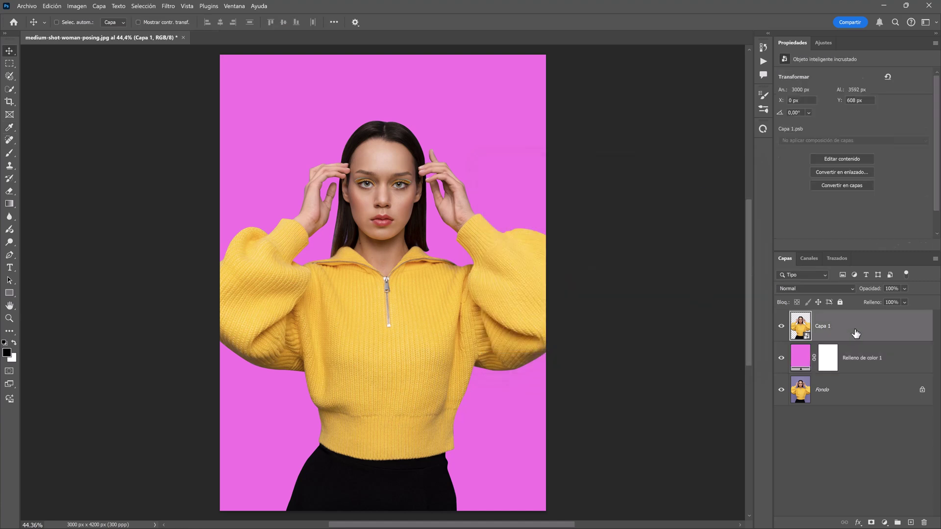
key(ctrl+j)
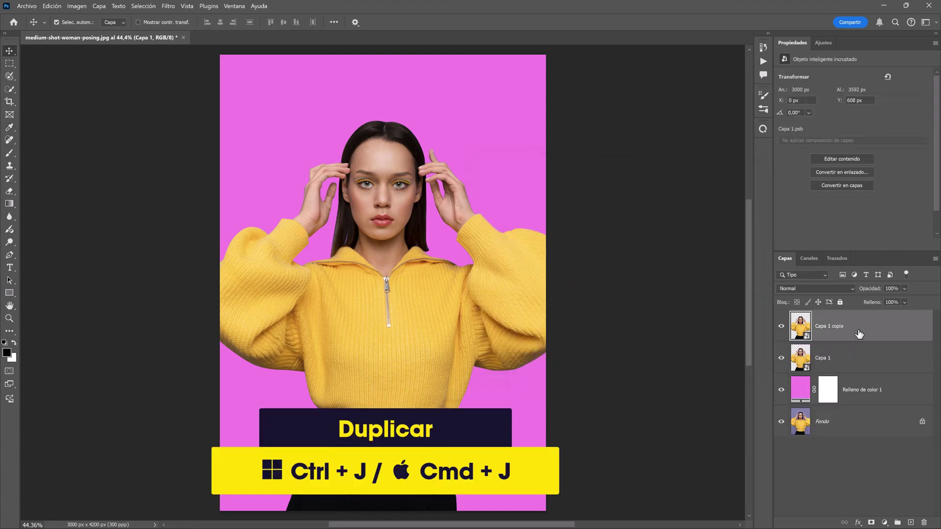
click(781, 328)
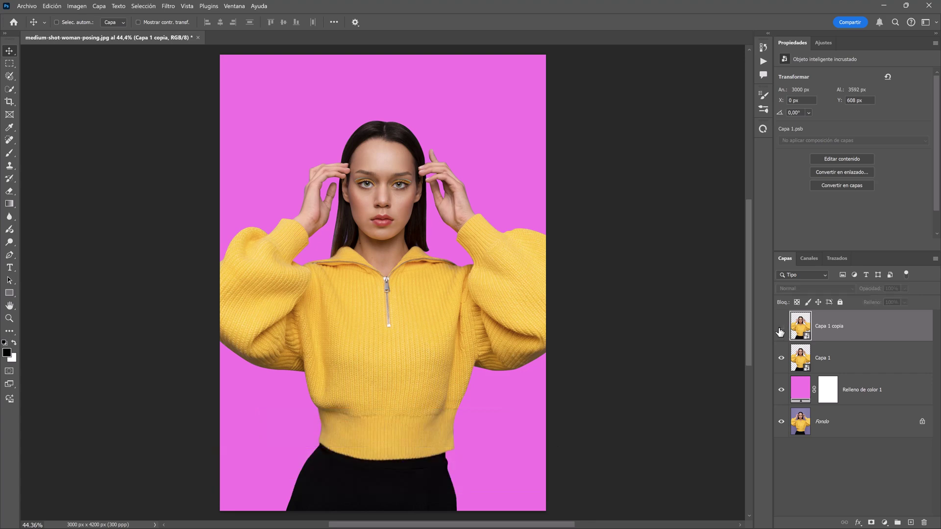
click(856, 364)
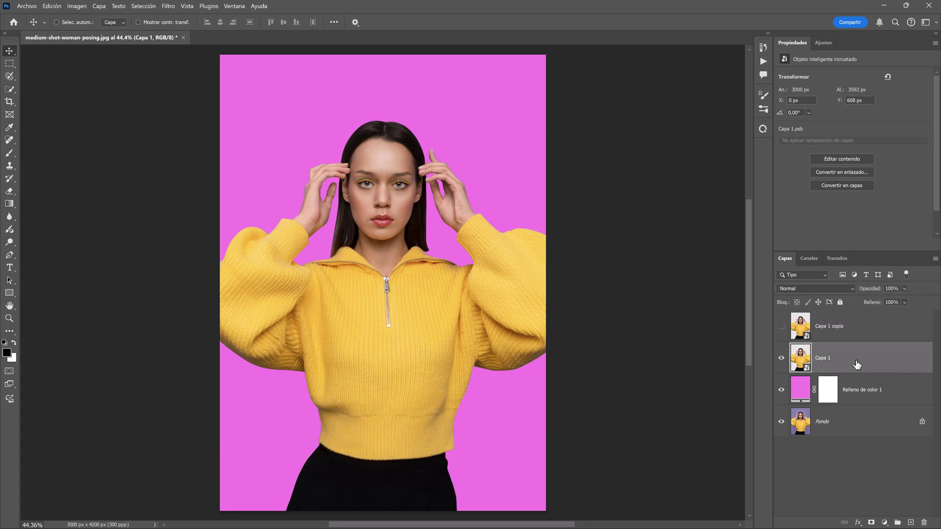
right_click(857, 364)
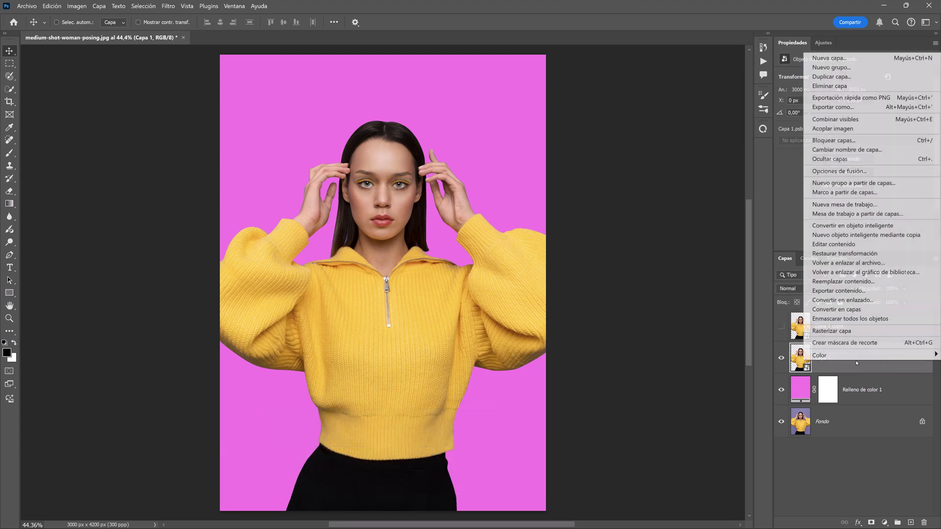
Give Capa 1 a pale yellow (fdf86a) Color Overlay, then show and select Capa 1 copia.
click(858, 175)
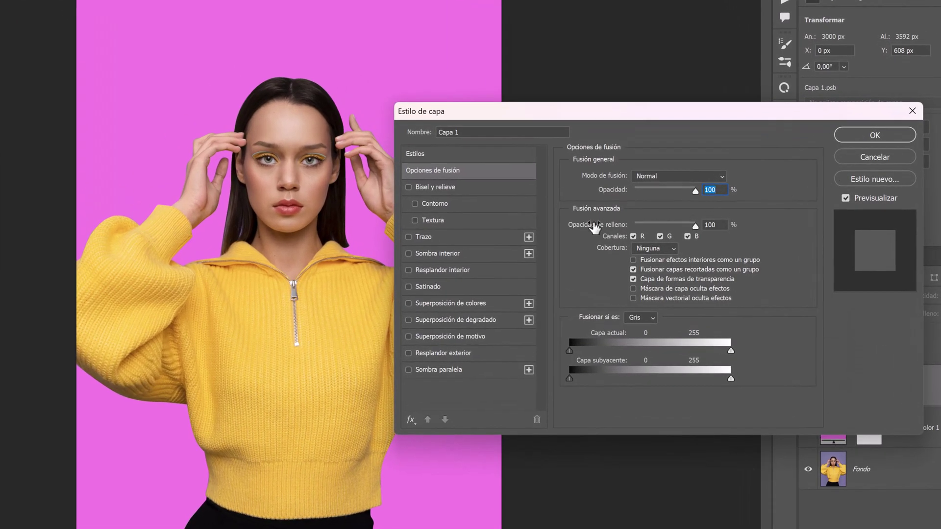
click(455, 305)
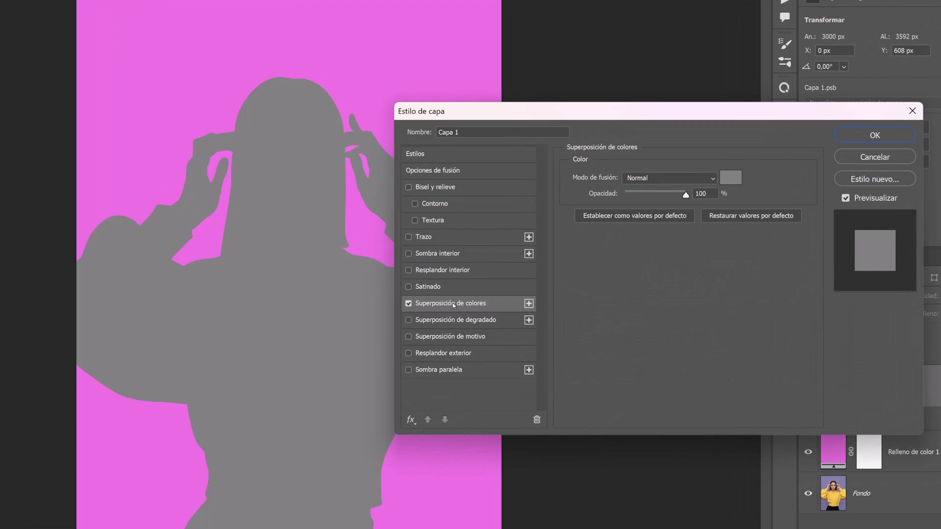
click(730, 178)
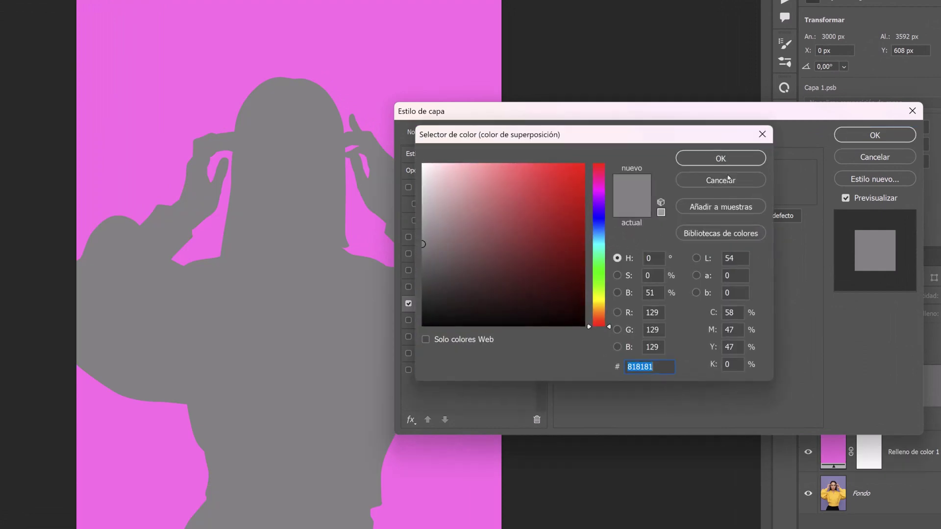
click(602, 301)
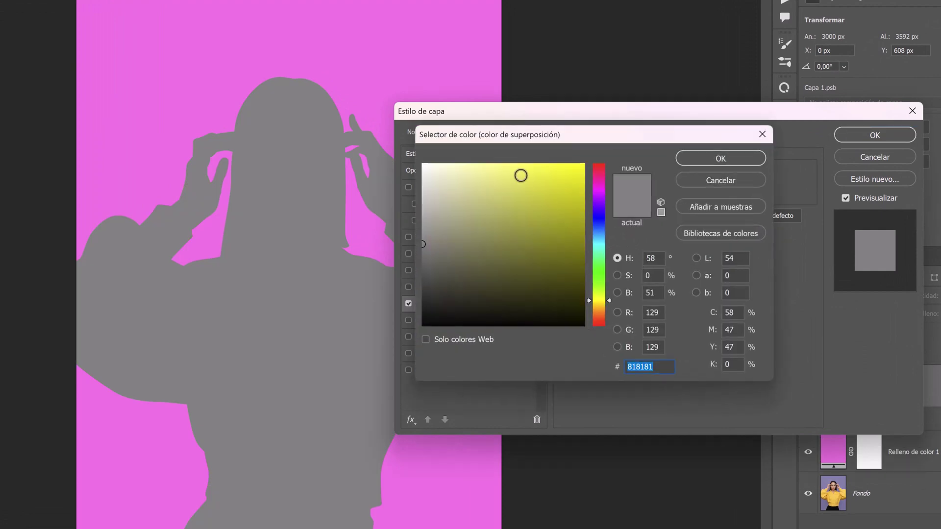
drag(520, 175, 516, 165)
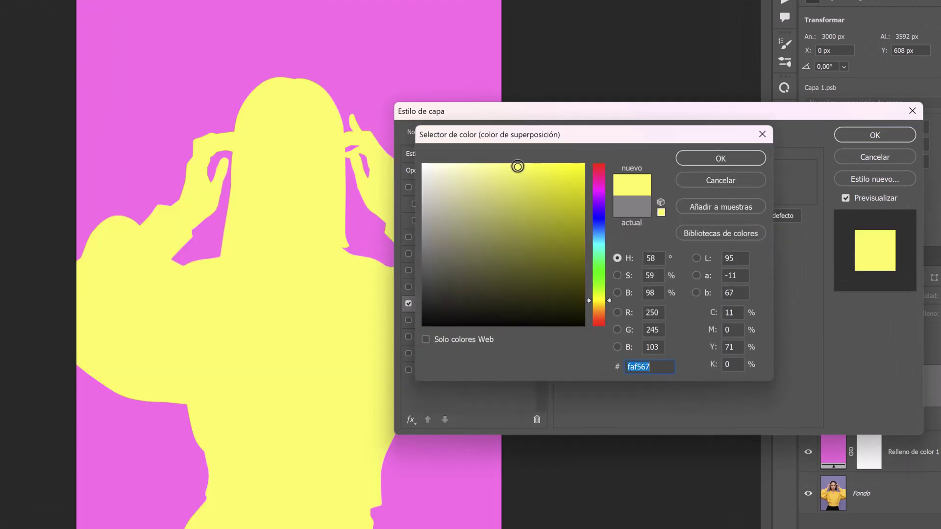
click(684, 161)
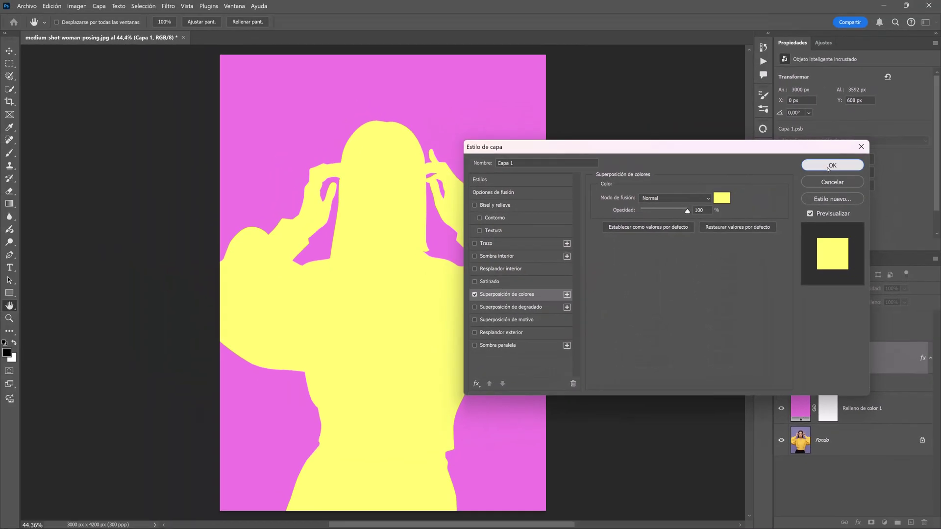
click(829, 164)
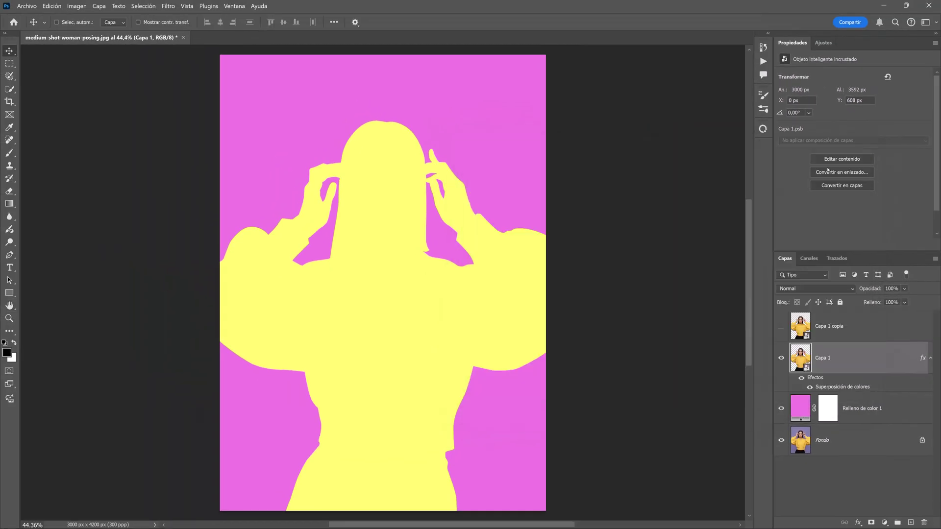
click(781, 326)
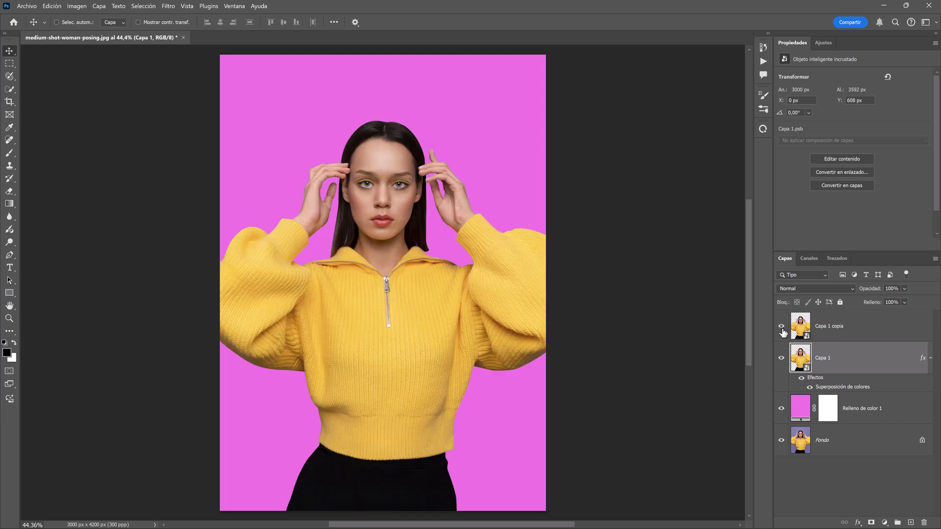
click(862, 334)
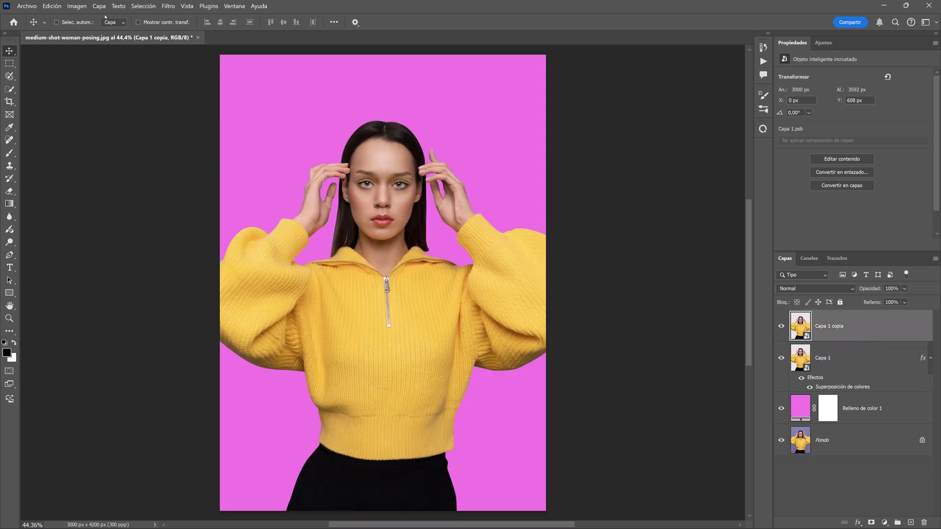
Apply Shadows/Highlights to Capa 1 copia with a shadows amount of 20.
click(76, 6)
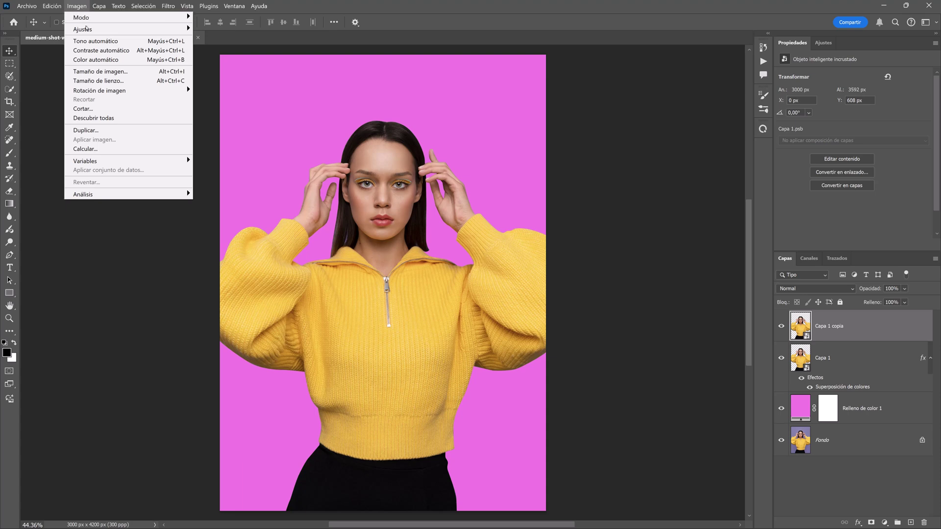
mouse_move(84, 29)
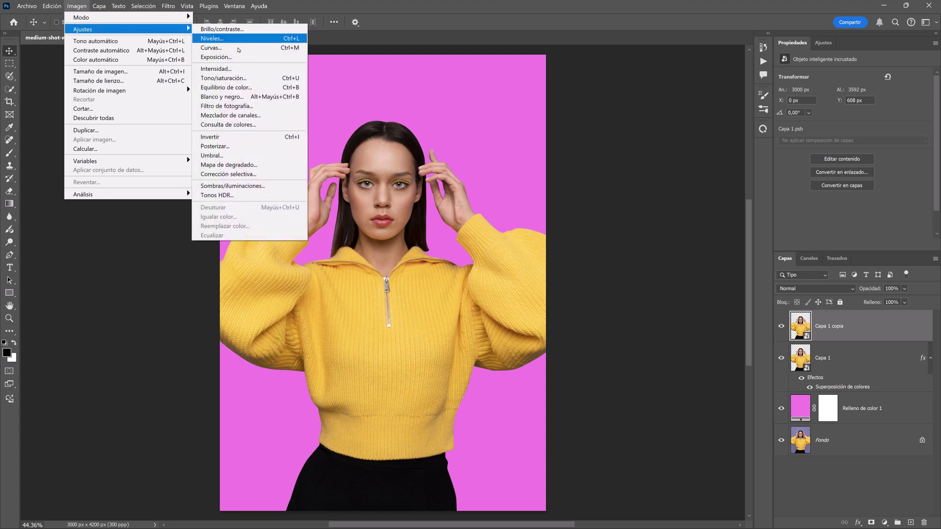
click(287, 188)
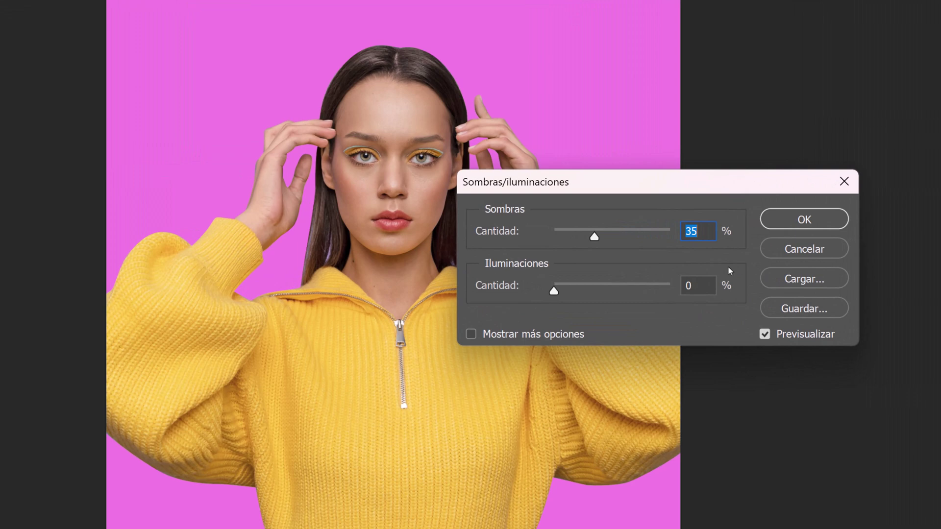
text(20)
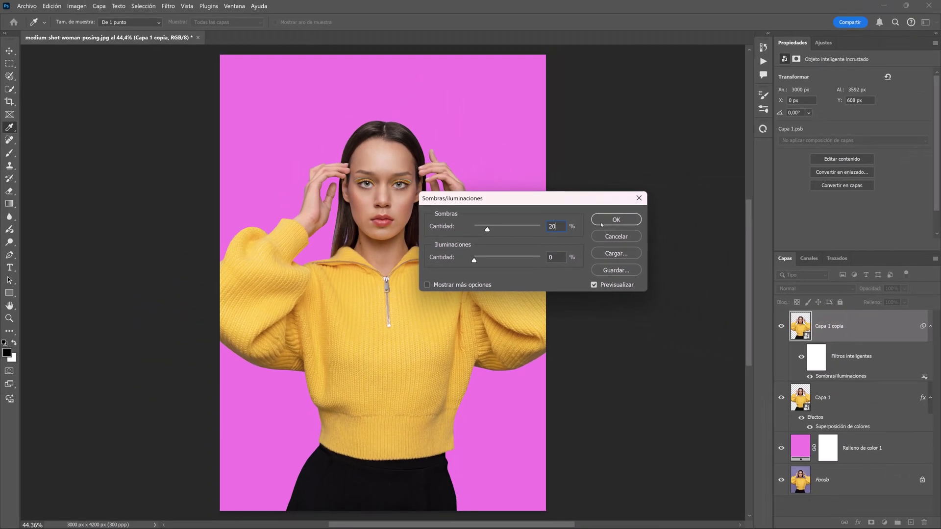
click(601, 224)
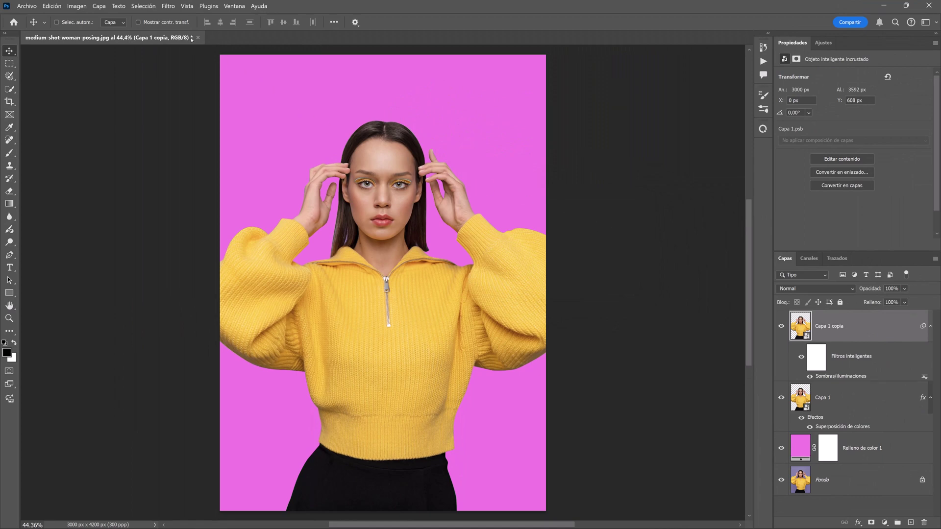
In the Filter Gallery, apply Película granulada with grain 9 and stack a second effect layer.
click(167, 6)
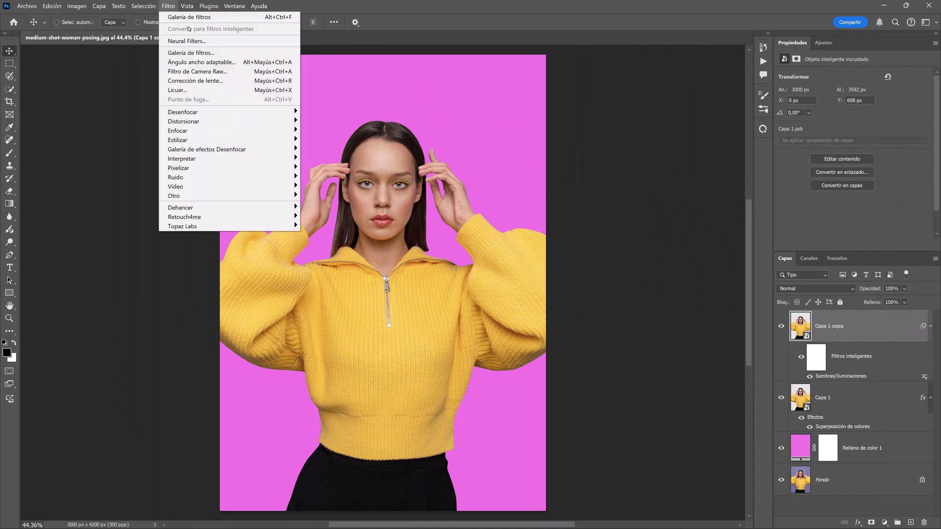
click(214, 54)
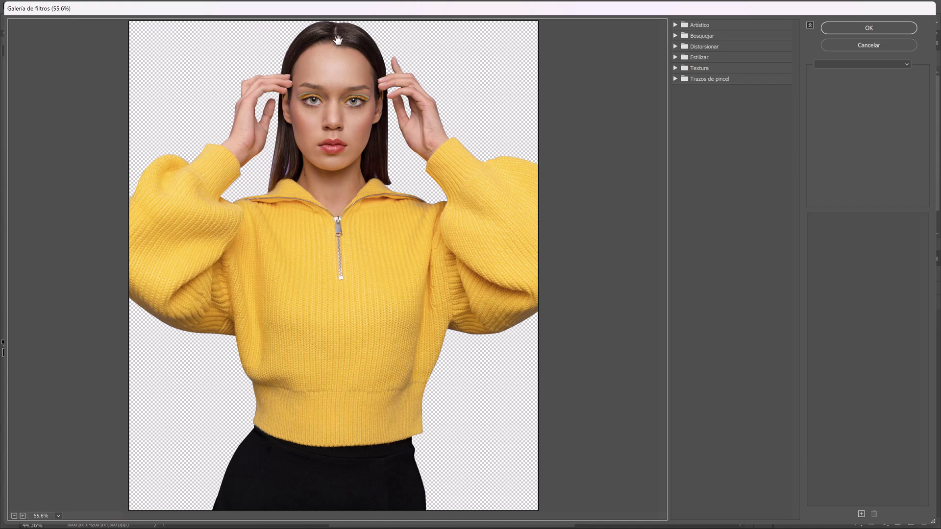
click(676, 26)
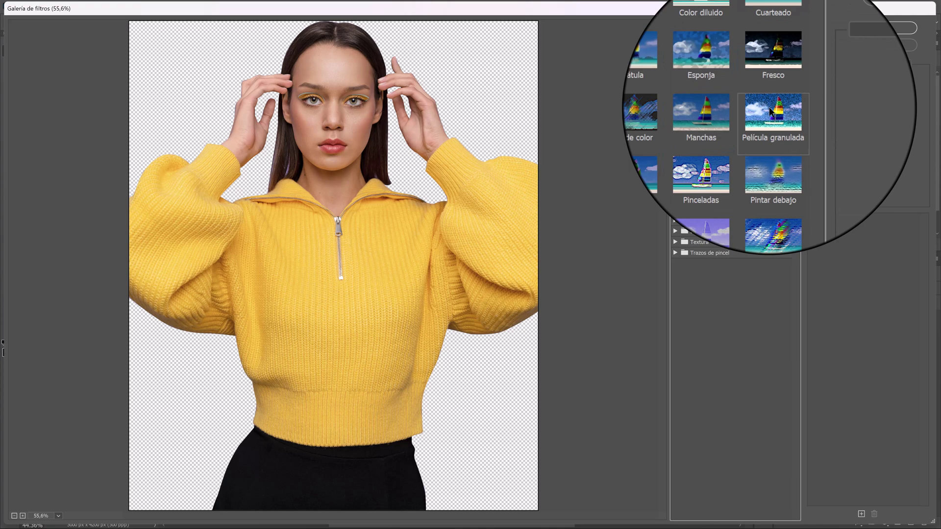
click(770, 110)
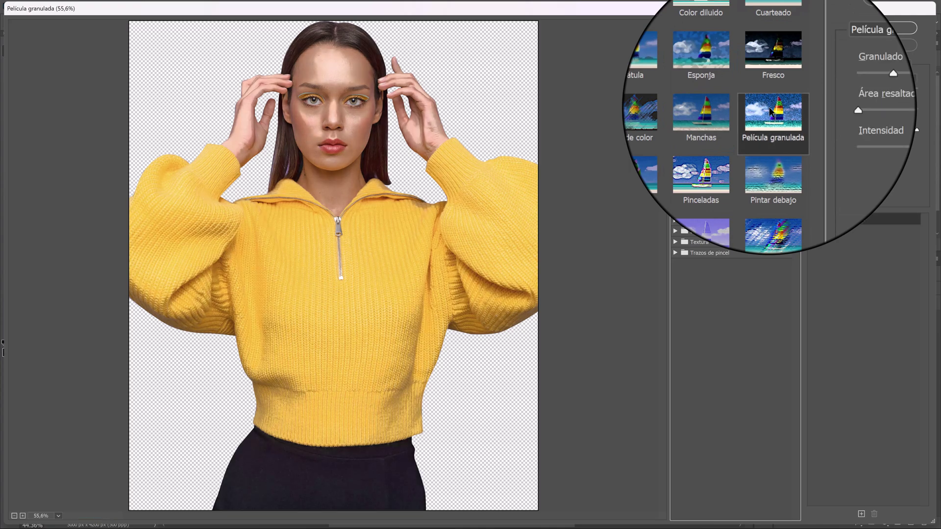
click(838, 90)
drag(838, 91, 864, 93)
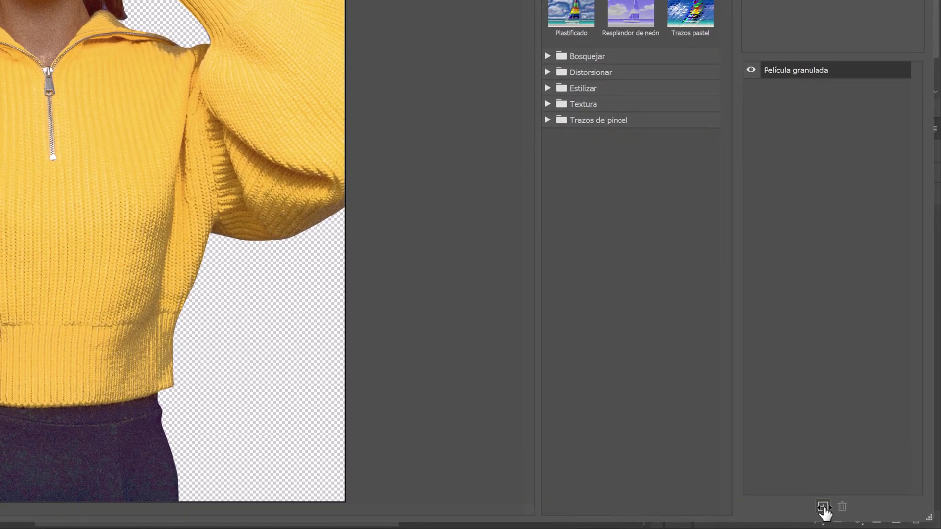
click(823, 507)
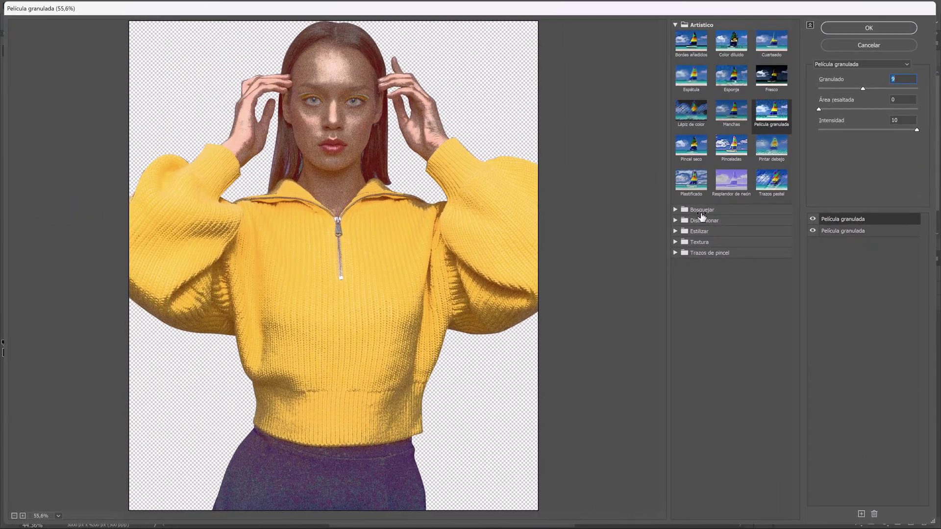
click(698, 210)
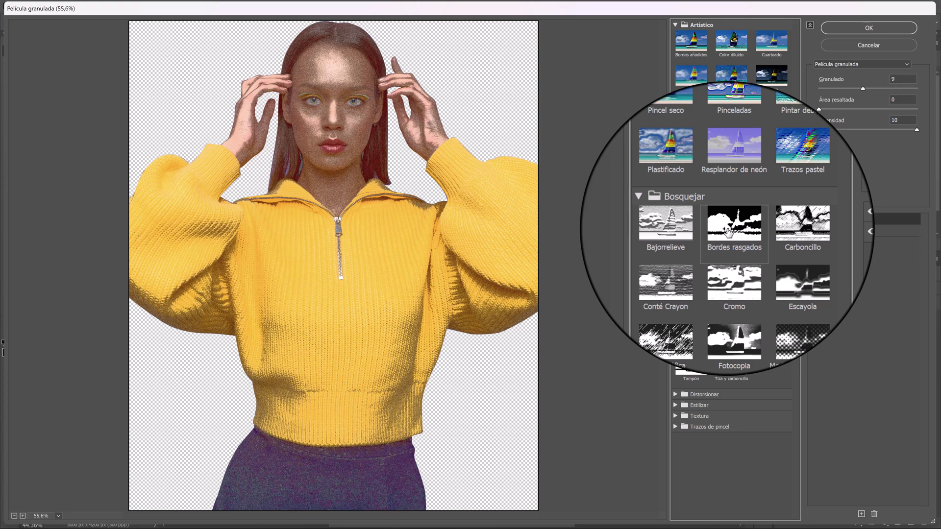
Apply Bordes rasgados (Torn Edges) to the copy with image balance 19, smoothness 15, contrast 13.
click(729, 232)
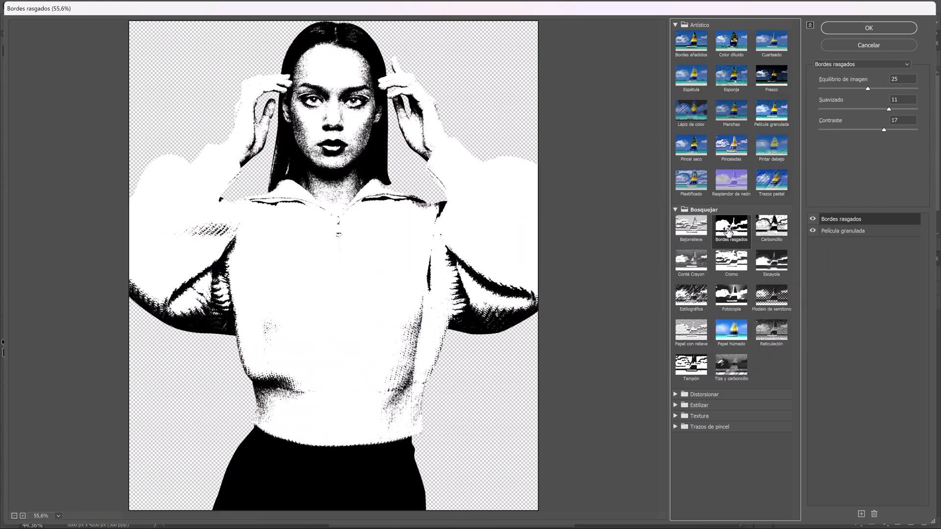
click(868, 90)
drag(868, 89, 858, 90)
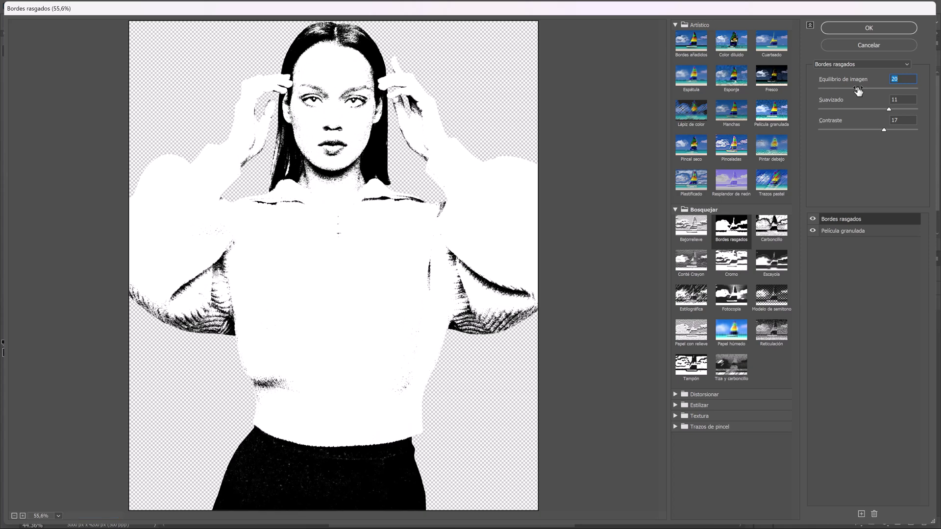
drag(888, 109, 938, 113)
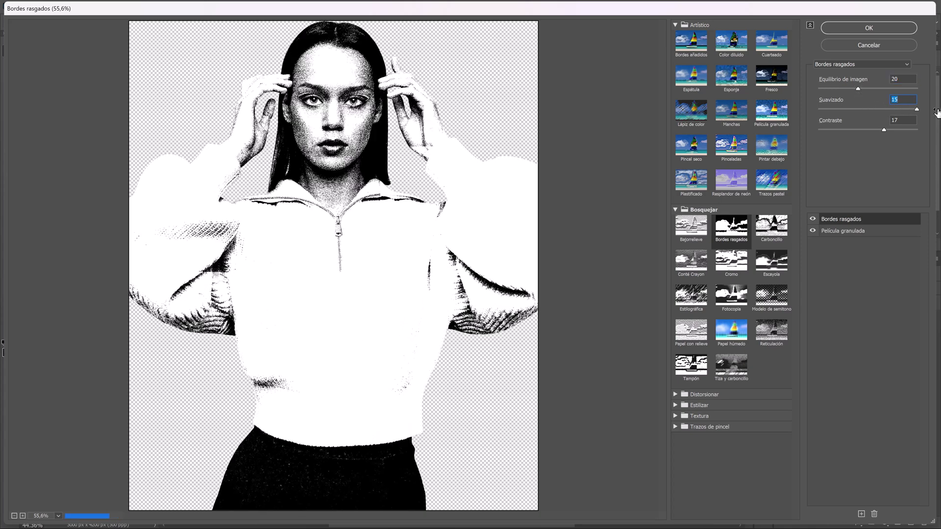
drag(884, 130, 882, 130)
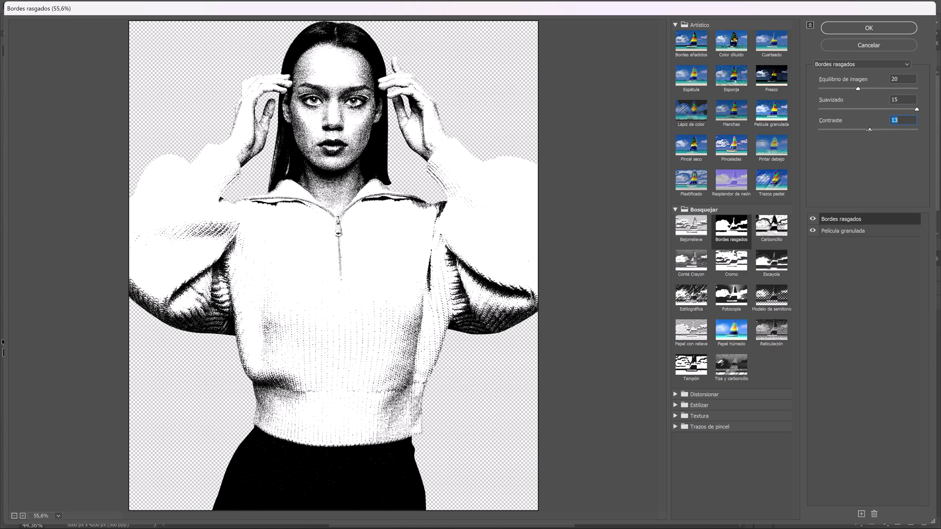
key(Tab)
key(Down)
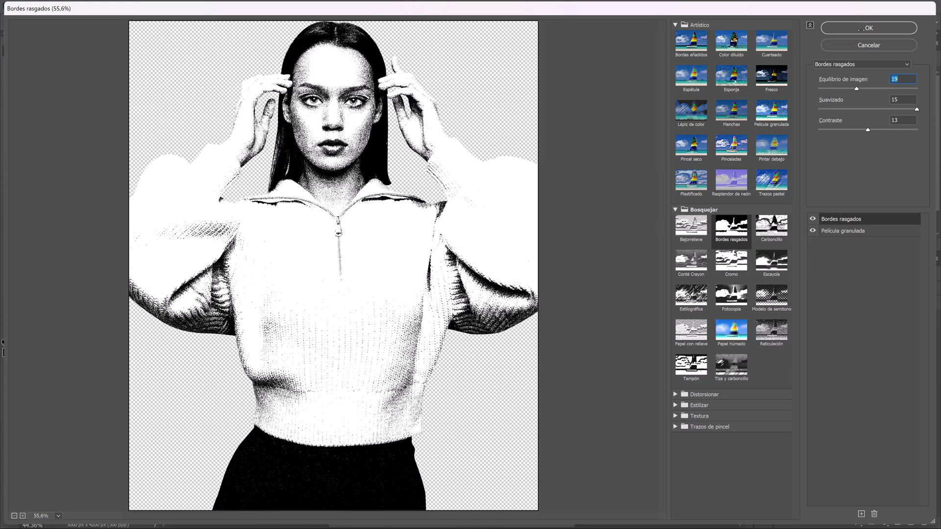
key(Return)
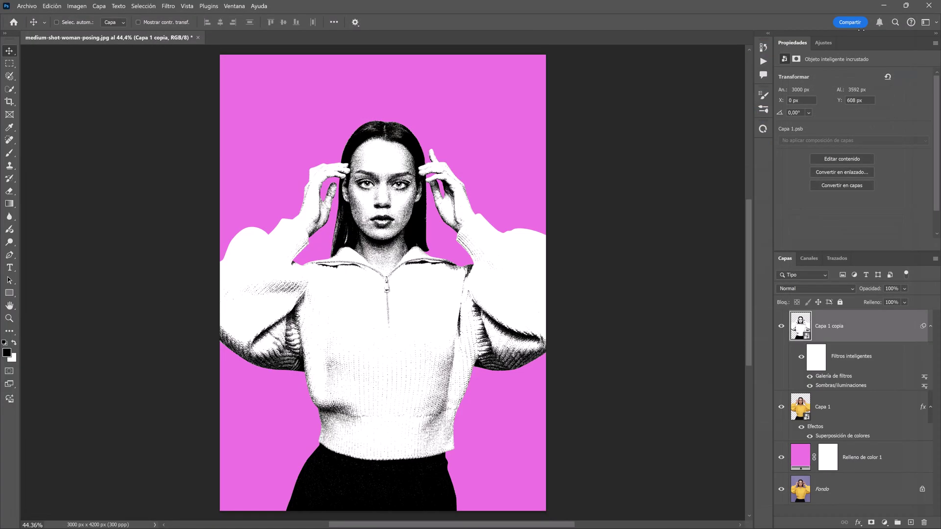
Blend Capa 1 copia in Oscurecer (Darken) mode and add a 1 px black Trazo stroke.
click(828, 291)
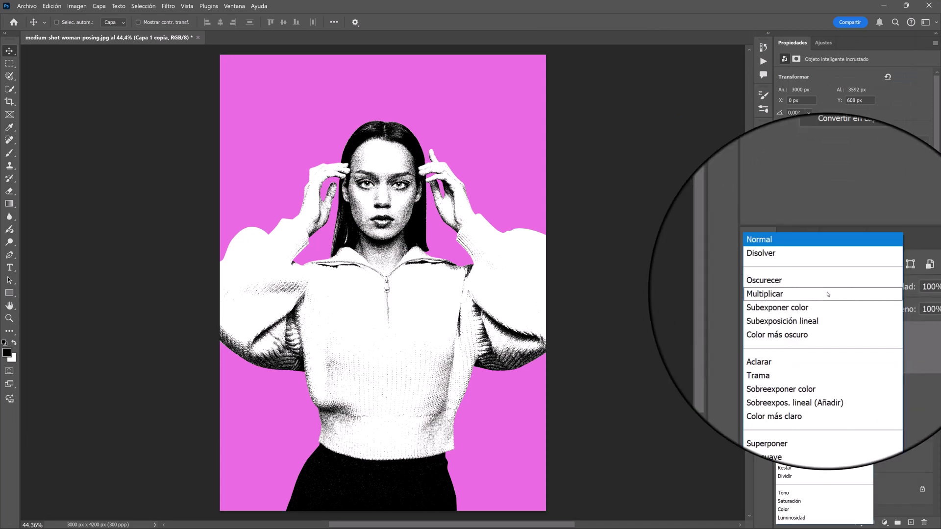
click(827, 282)
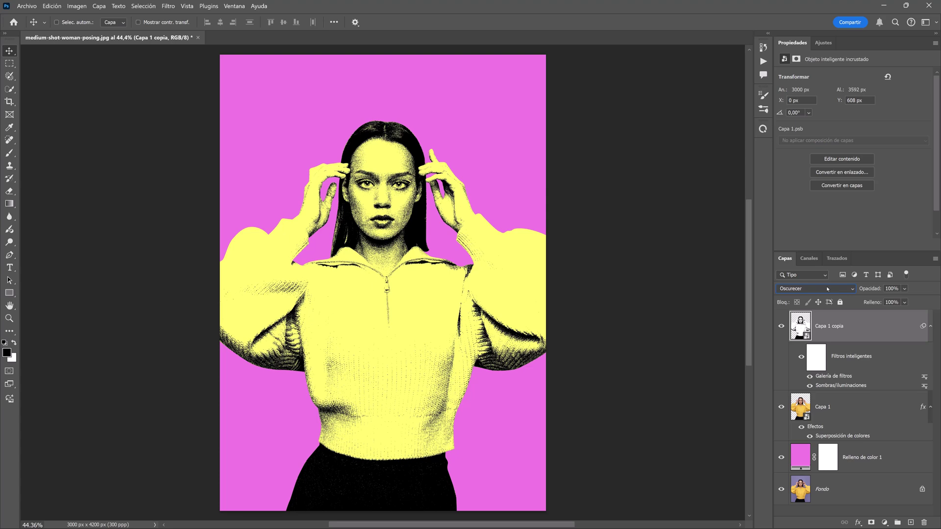
double_click(853, 330)
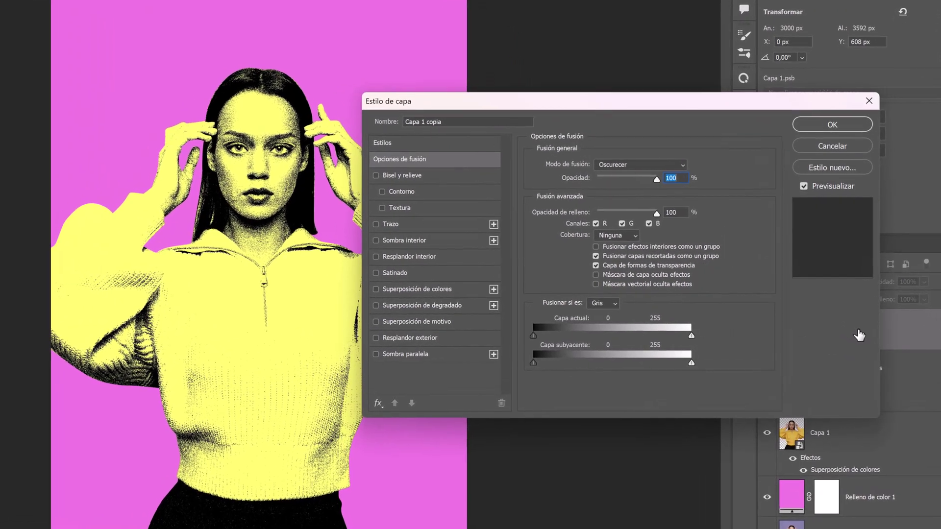
click(425, 231)
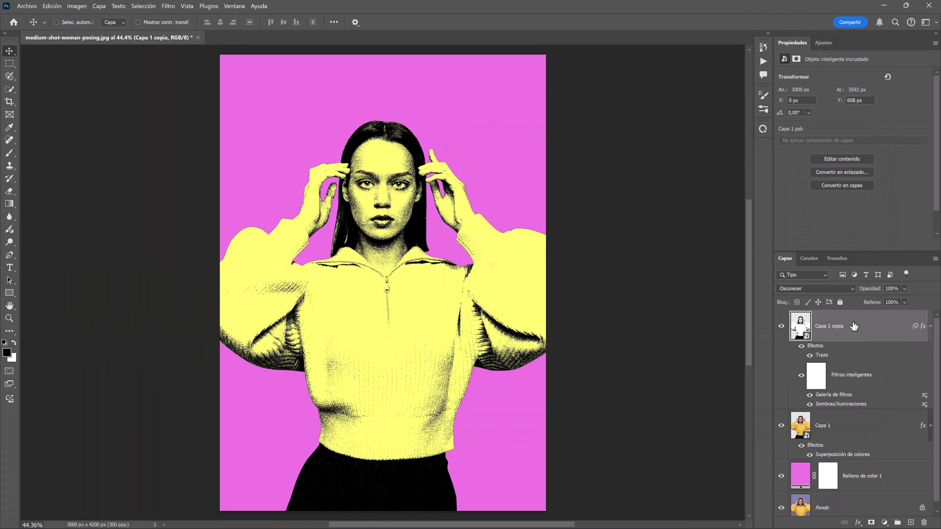
click(931, 328)
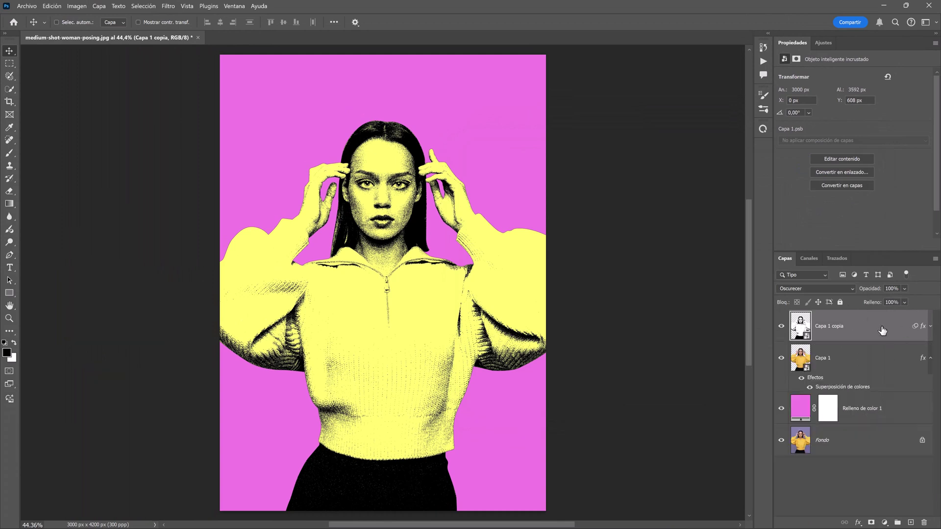
Scale Capa 1 up slightly and nudge it into a yellow halo, then reselect Capa 1 copia.
click(862, 368)
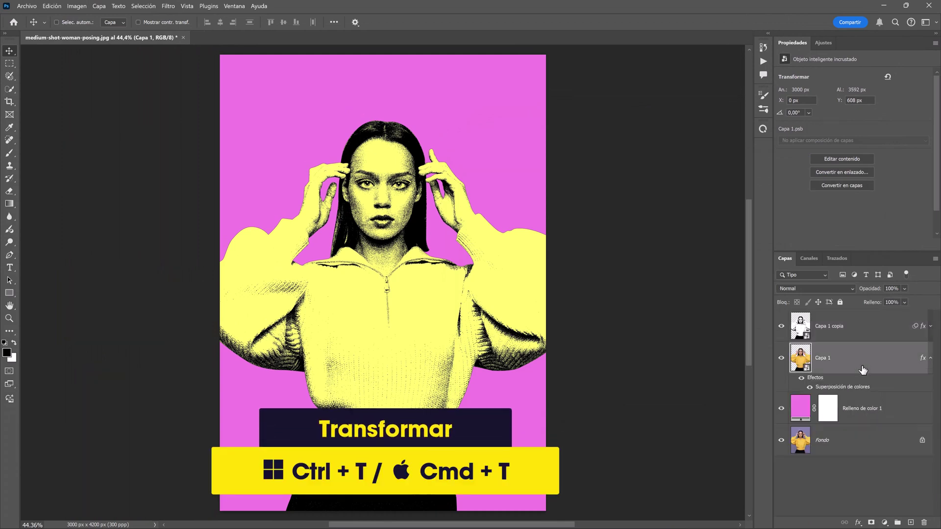
key(ctrl+t)
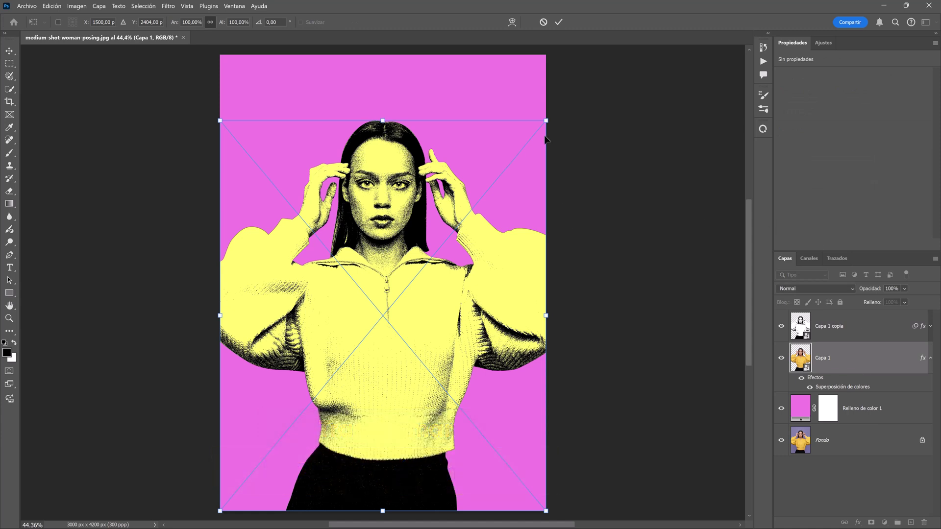
drag(547, 121, 551, 116)
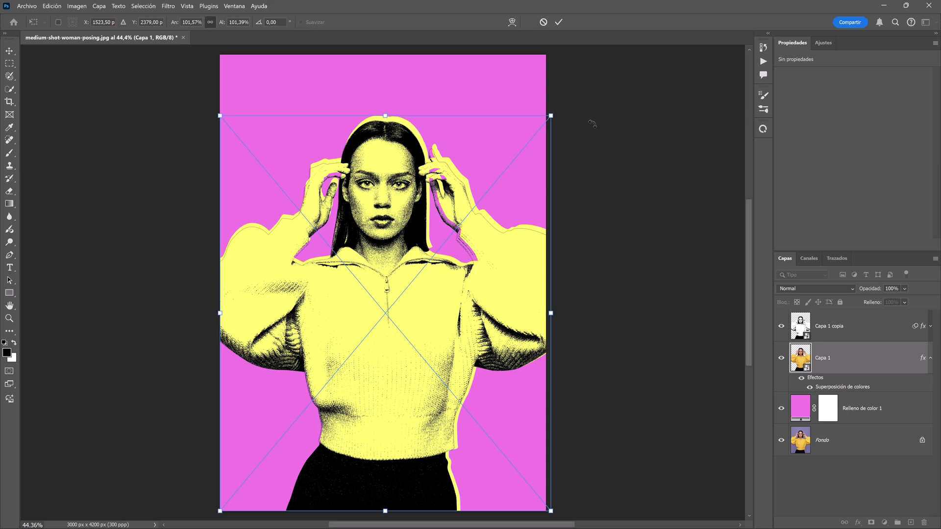
key(Down)
key(Down)
key(Down)
key(Down)
key(Right)
key(Right)
key(Down)
key(Down)
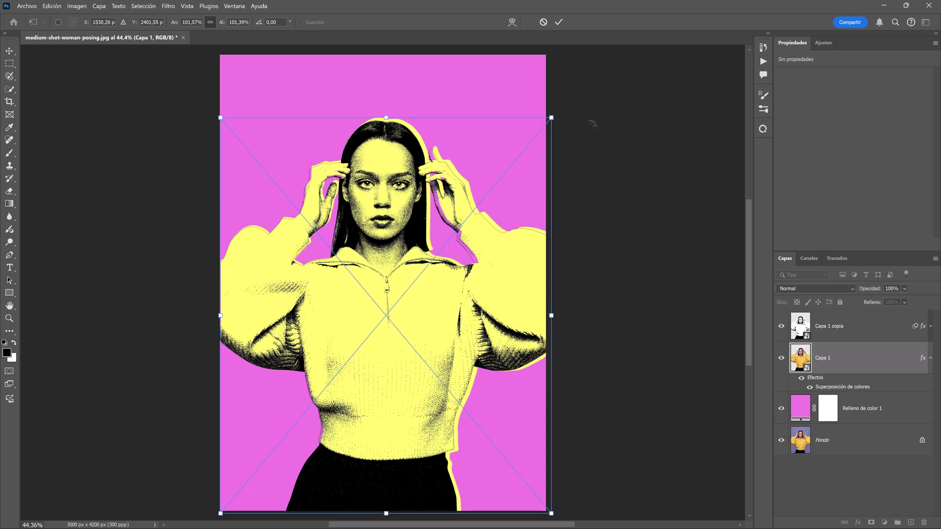
key(Left)
key(Left)
key(Return)
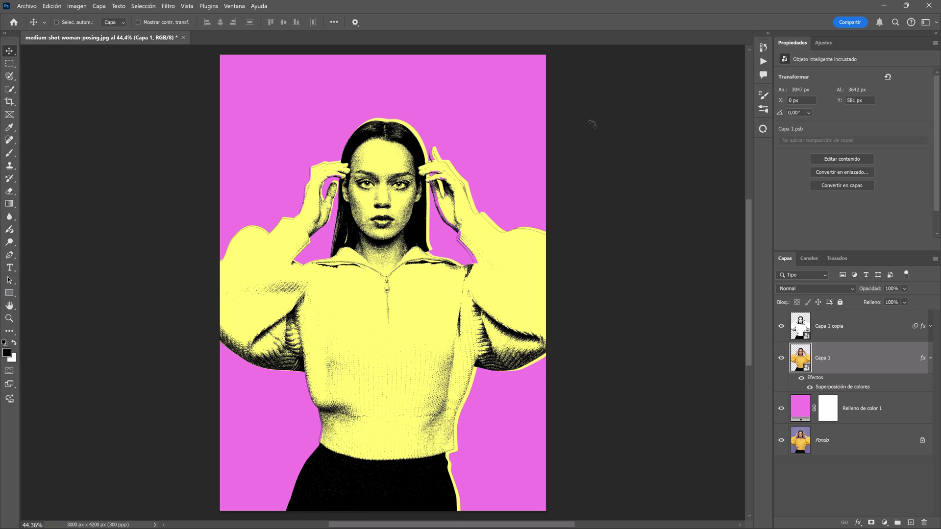
click(931, 360)
click(868, 330)
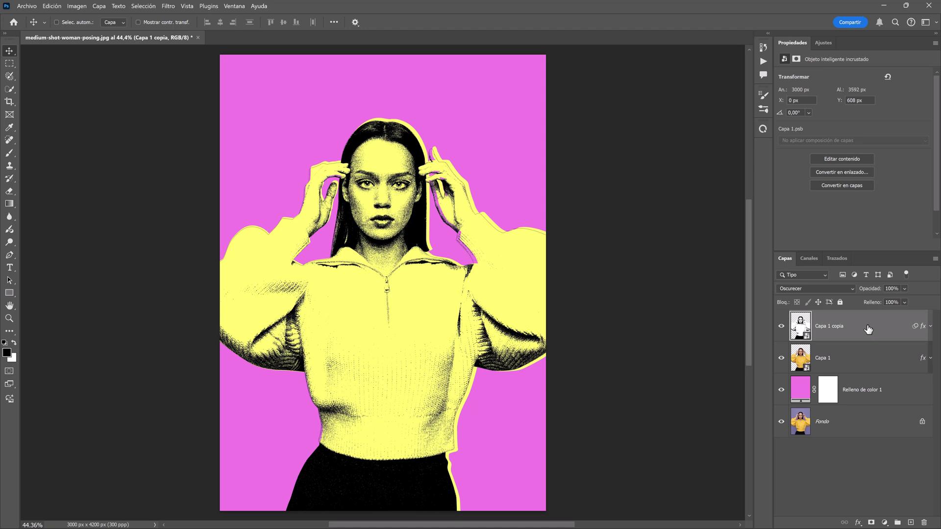
Place Texturas.png as an embedded layer stretched across the whole canvas.
click(27, 7)
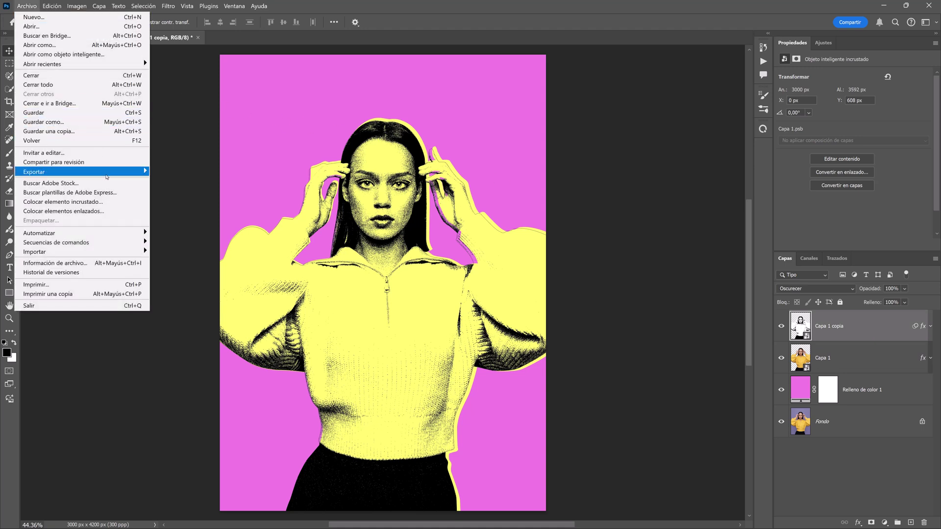
click(111, 202)
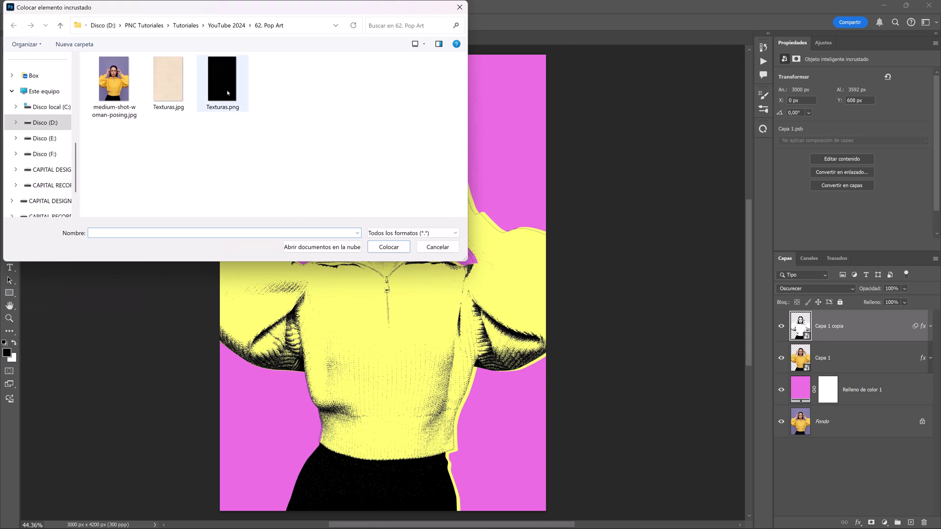
click(227, 92)
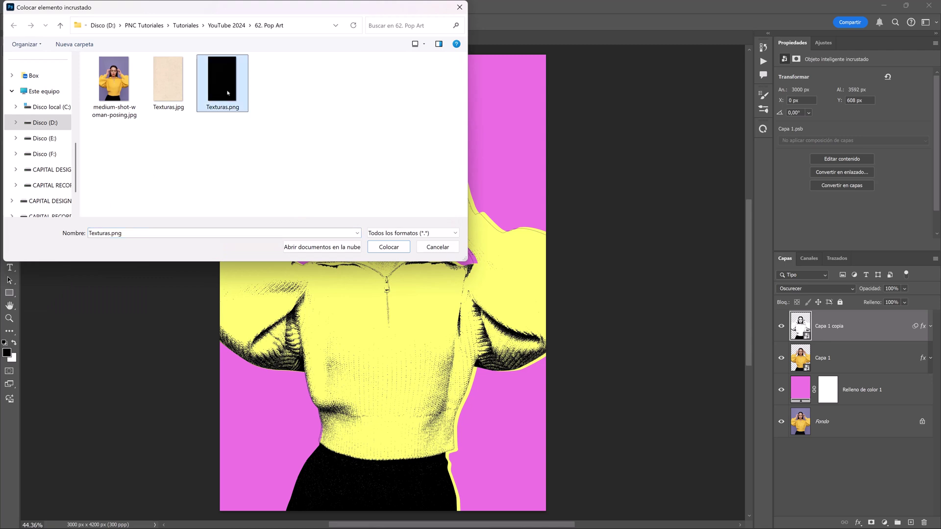
click(384, 246)
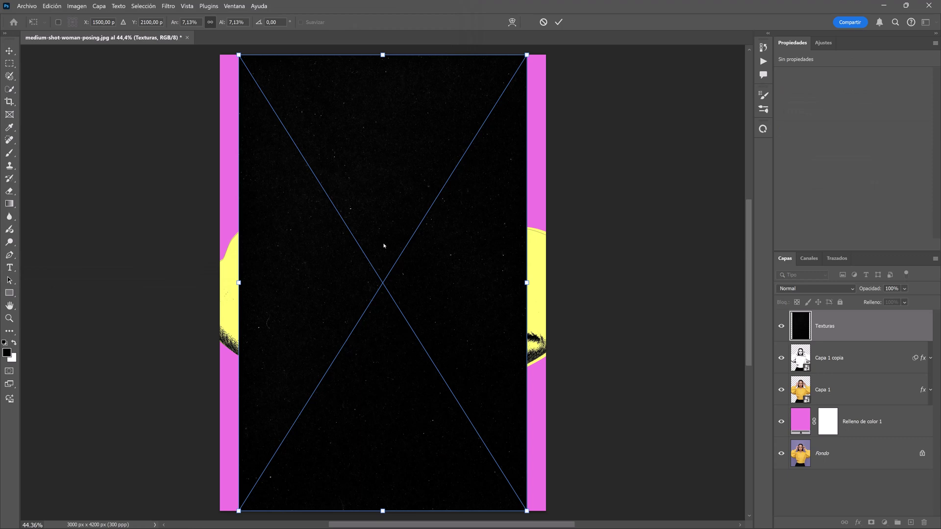
drag(527, 283, 546, 283)
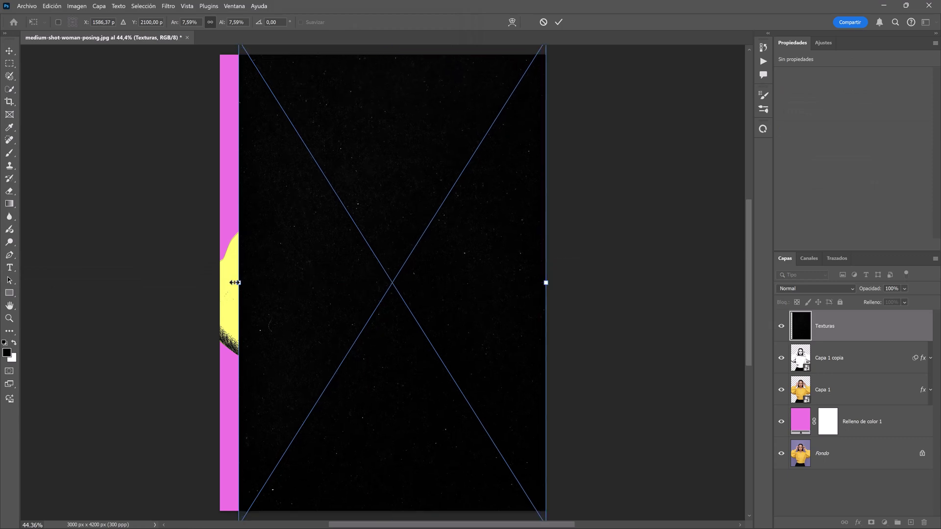
drag(235, 283, 211, 282)
key(Return)
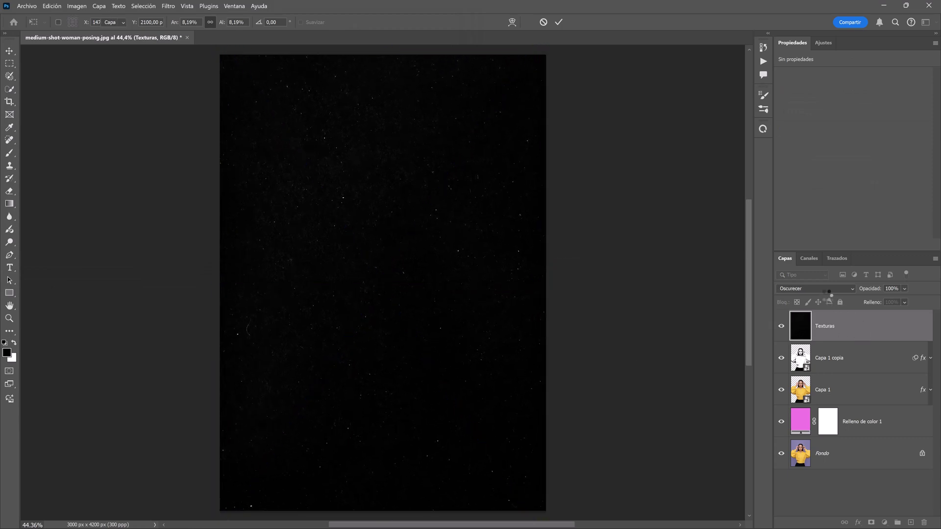
Set the Texturas dust layer's blend mode to Trama (Screen).
click(825, 291)
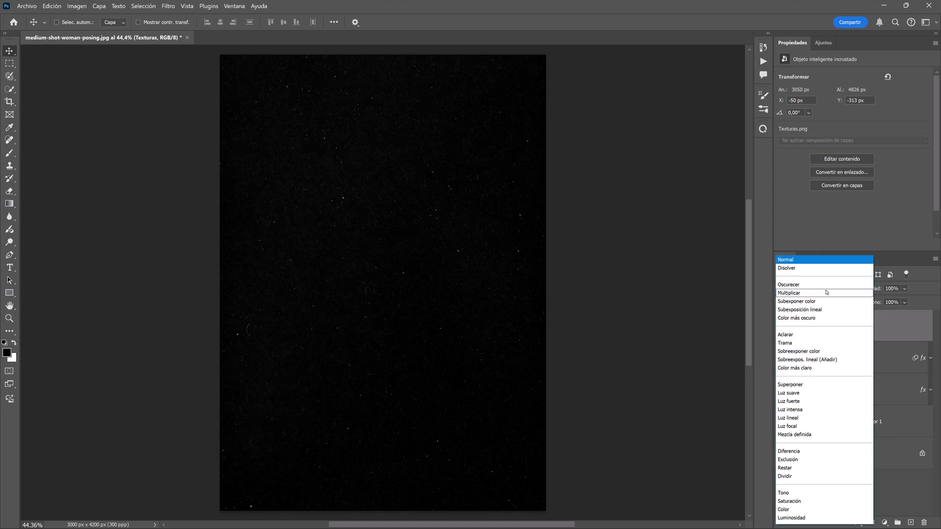
click(811, 344)
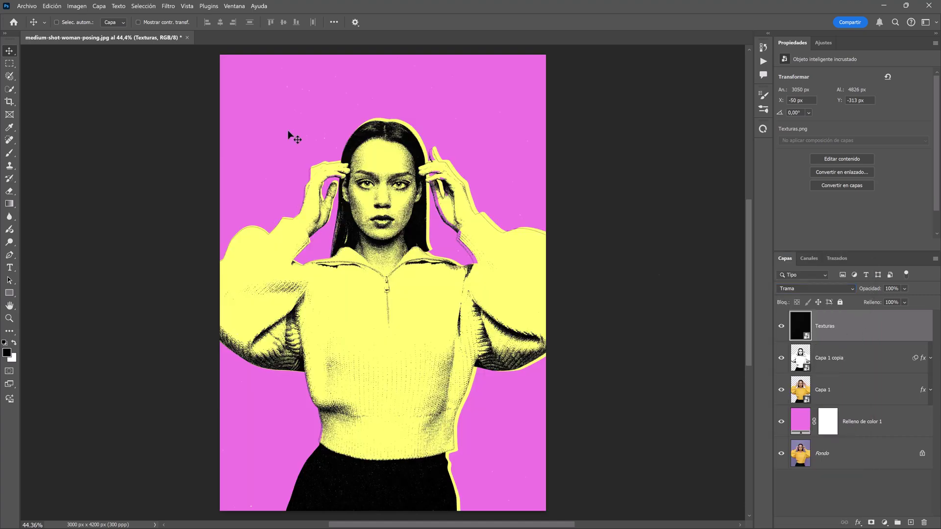
click(28, 7)
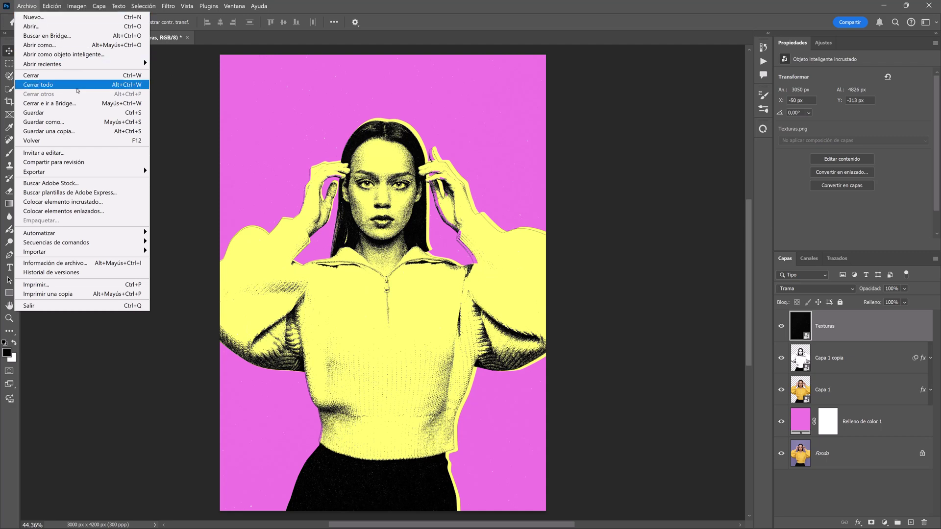
Place Texturas.jpg stretched over the full canvas and blend it in Multiplicar mode.
click(102, 202)
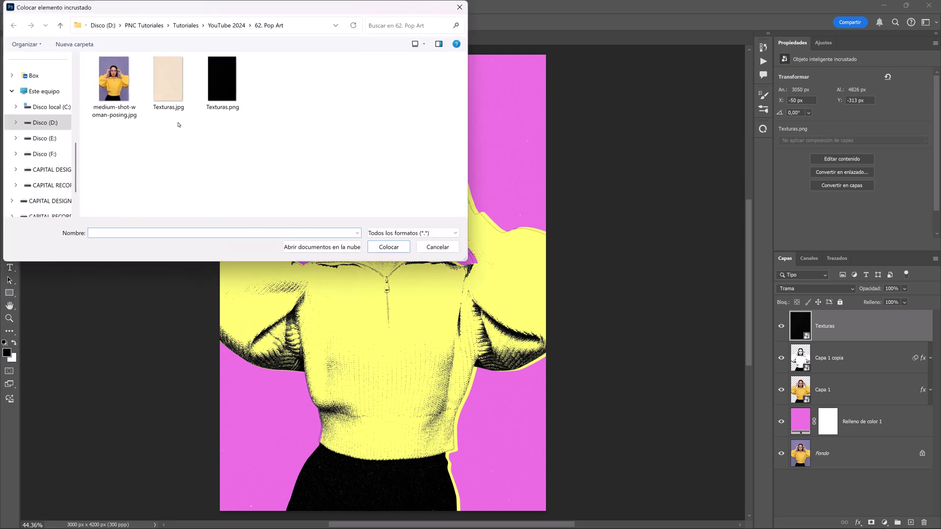
click(168, 93)
click(389, 247)
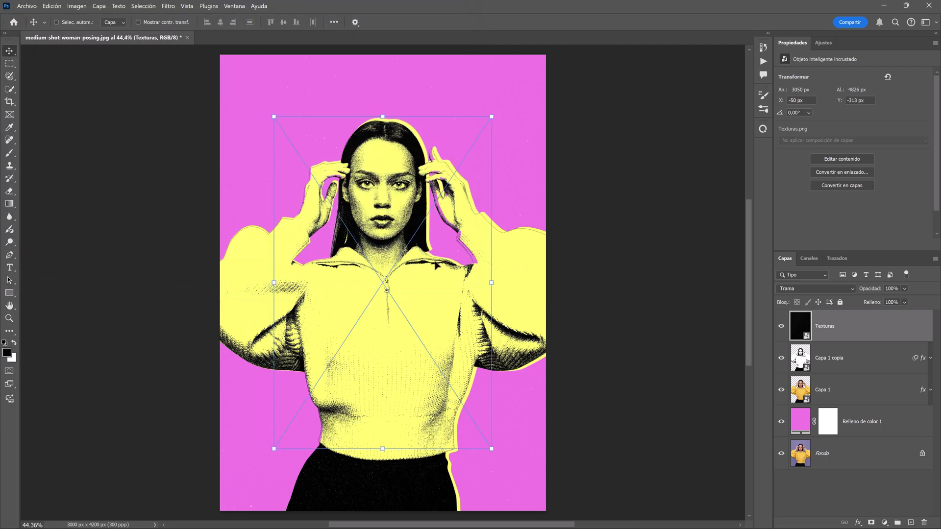
drag(492, 285, 550, 283)
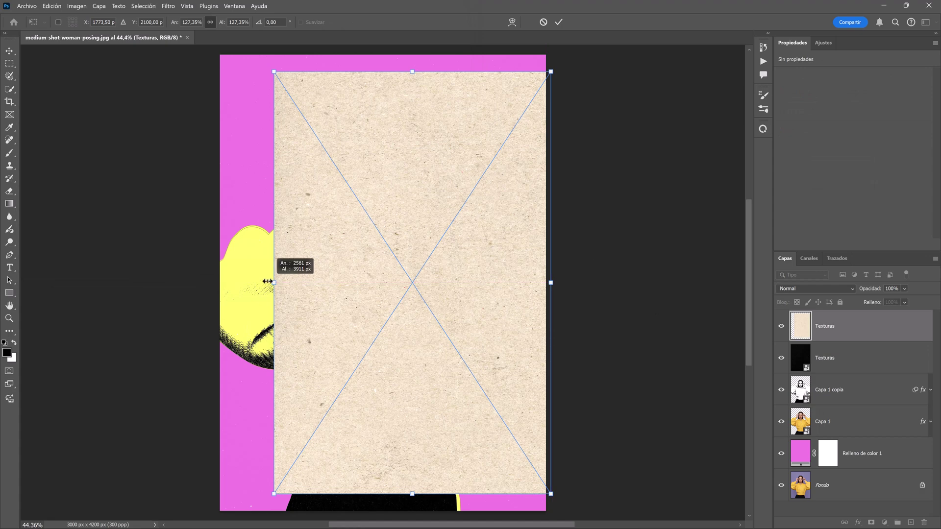
drag(273, 283, 214, 283)
key(Return)
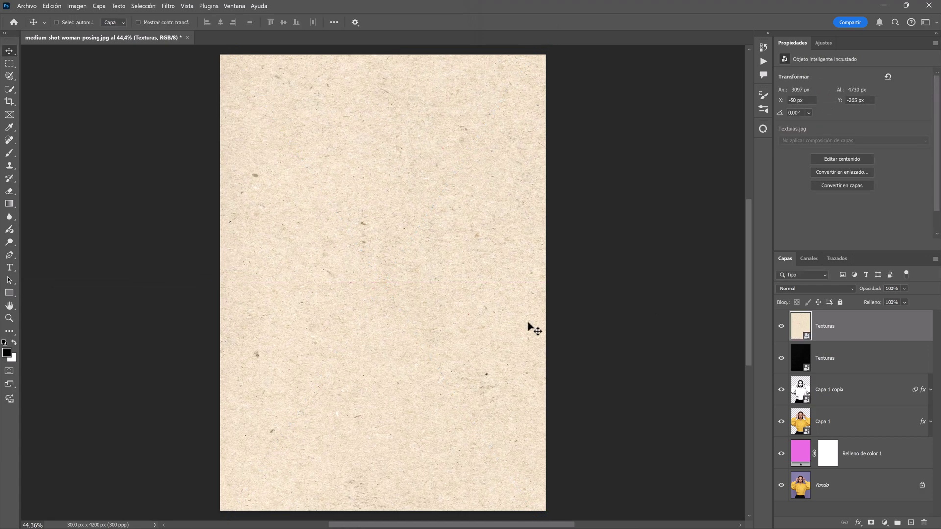
click(817, 288)
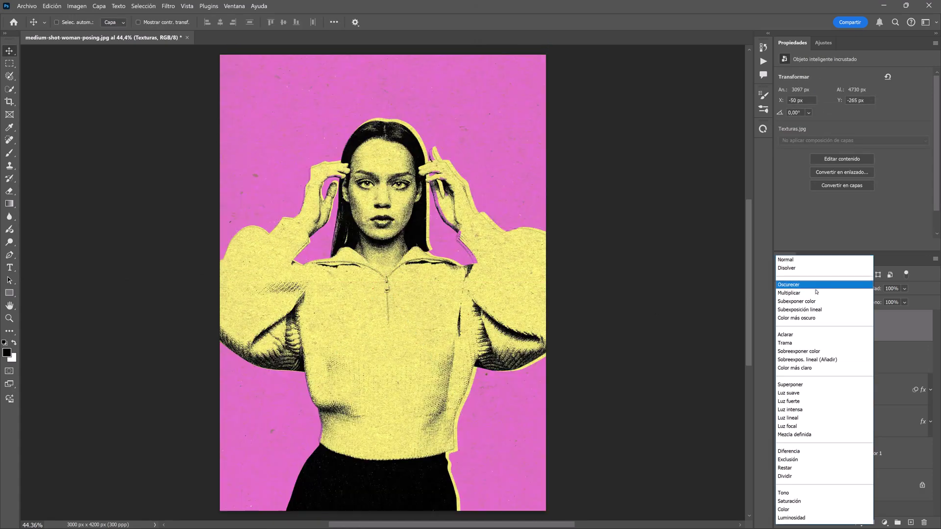
click(824, 290)
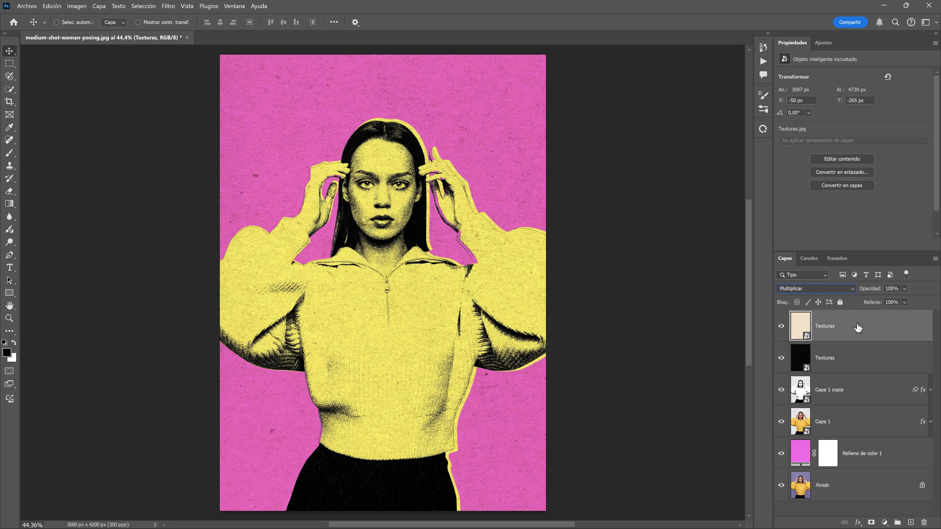